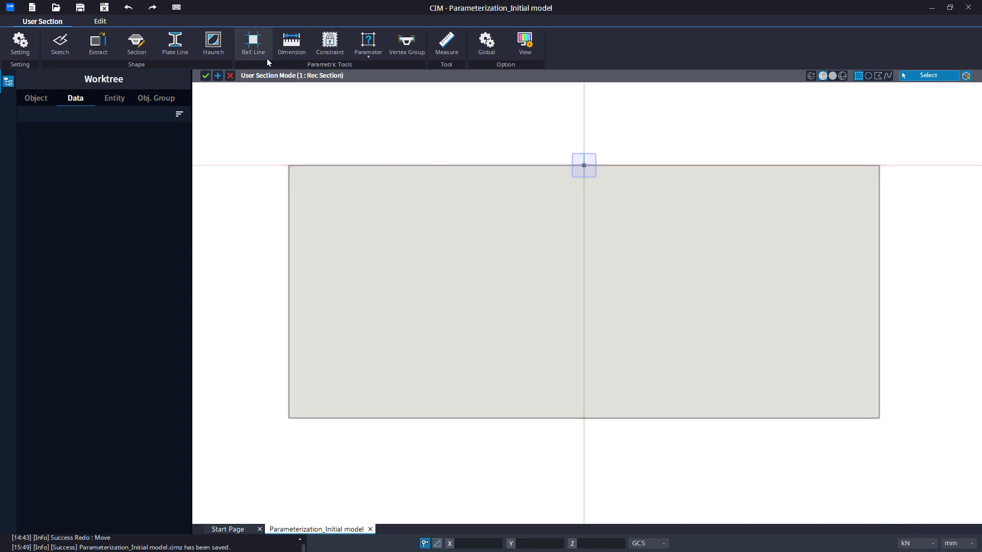
Create a horizontal reference line by Origin & Angle with its origin point at 0, 0 mm.
{"action": "left_click", "coordinate": [267, 61]}
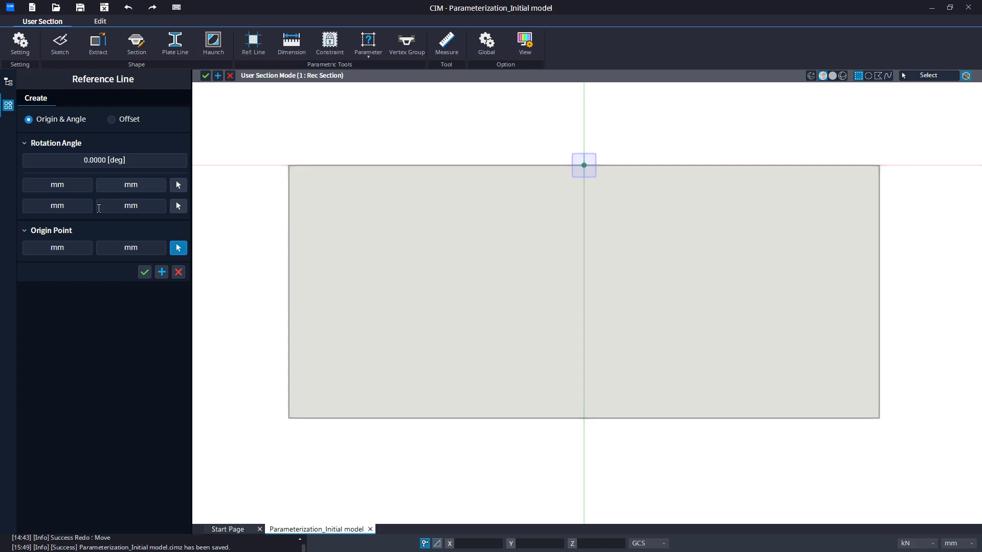
{"action": "double_click", "coordinate": [64, 248]}
{"action": "type", "text": "0"}
{"action": "key", "text": "Tab"}
{"action": "type", "text": "0"}
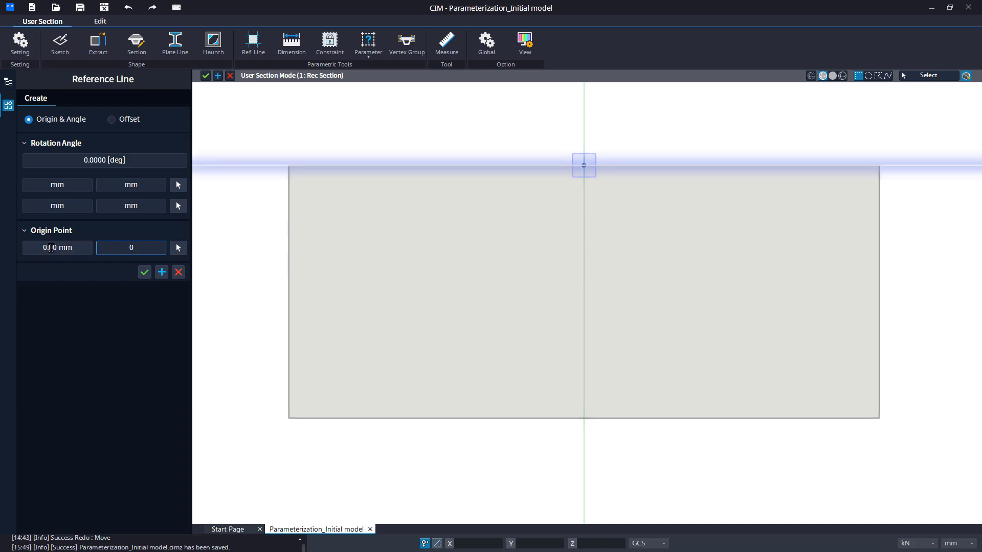
{"action": "key", "text": "Return"}
{"action": "left_click", "coordinate": [146, 275]}
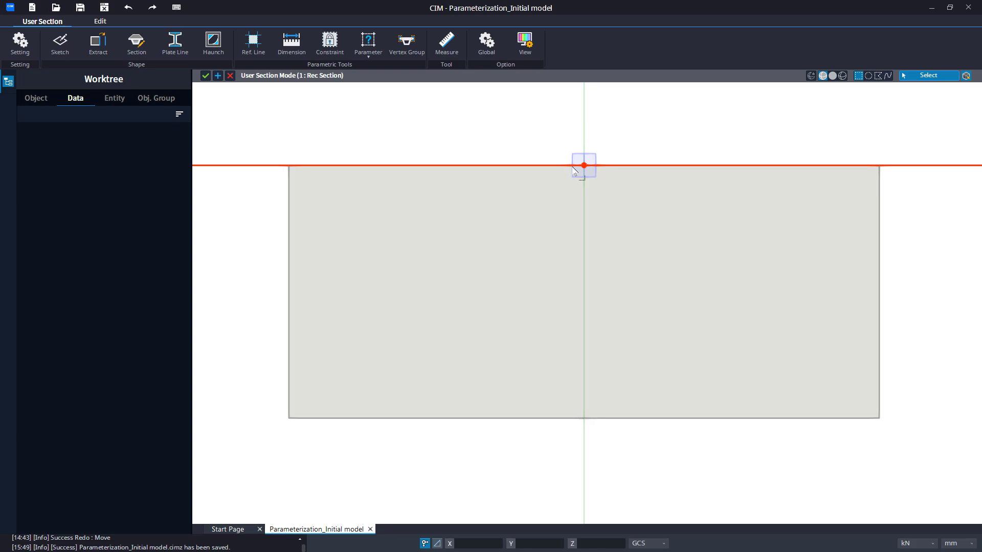
Add a horizontal dimension from the rectangle's top-left corner to the origin point, placed above the top edge.
{"action": "left_click", "coordinate": [292, 51]}
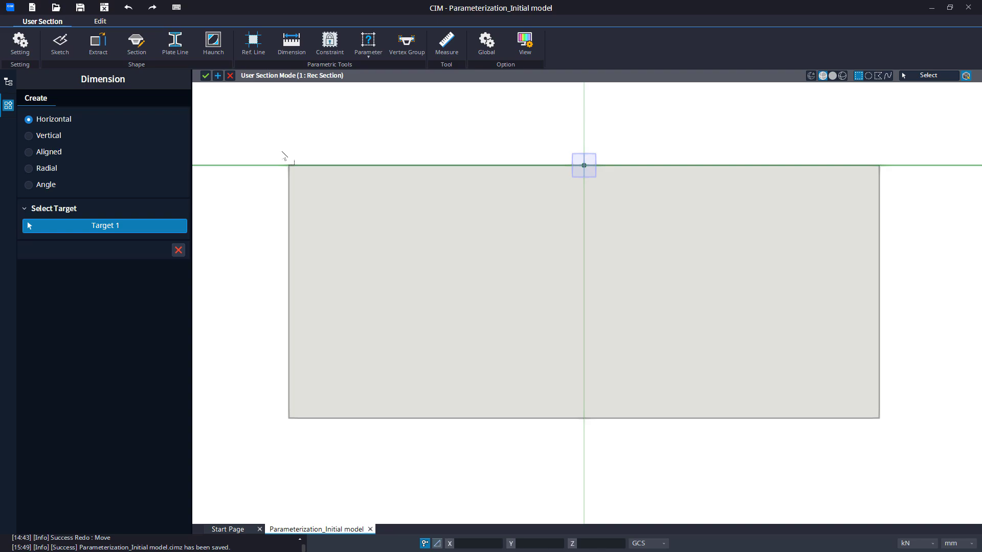
{"action": "left_click", "coordinate": [301, 175]}
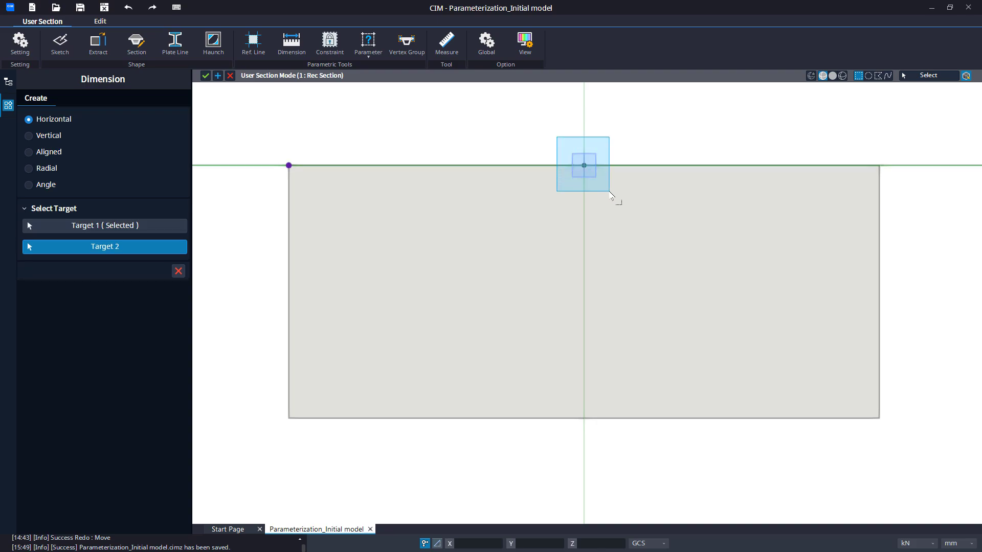
{"action": "left_click", "coordinate": [601, 189]}
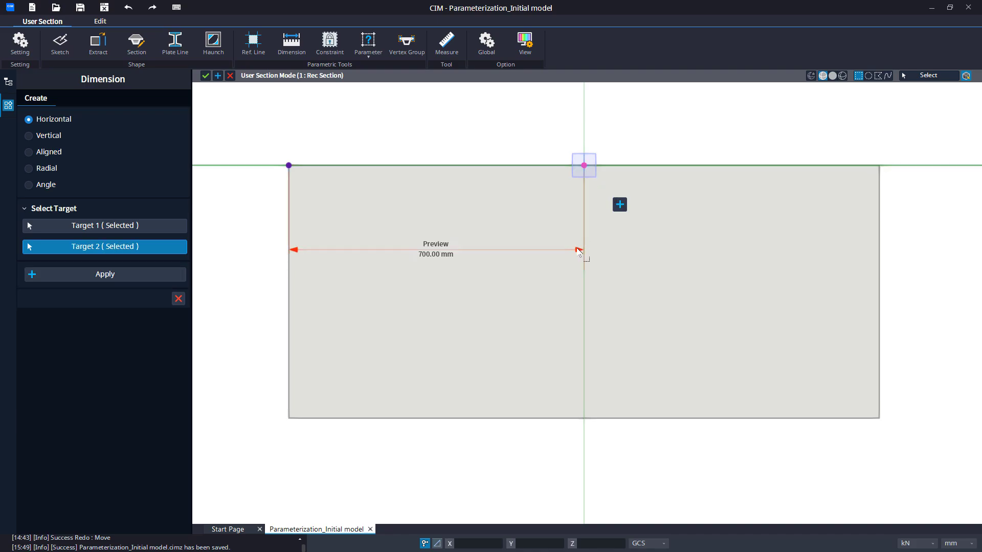
{"action": "left_click_drag", "start_coordinate": [579, 252], "coordinate": [583, 122]}
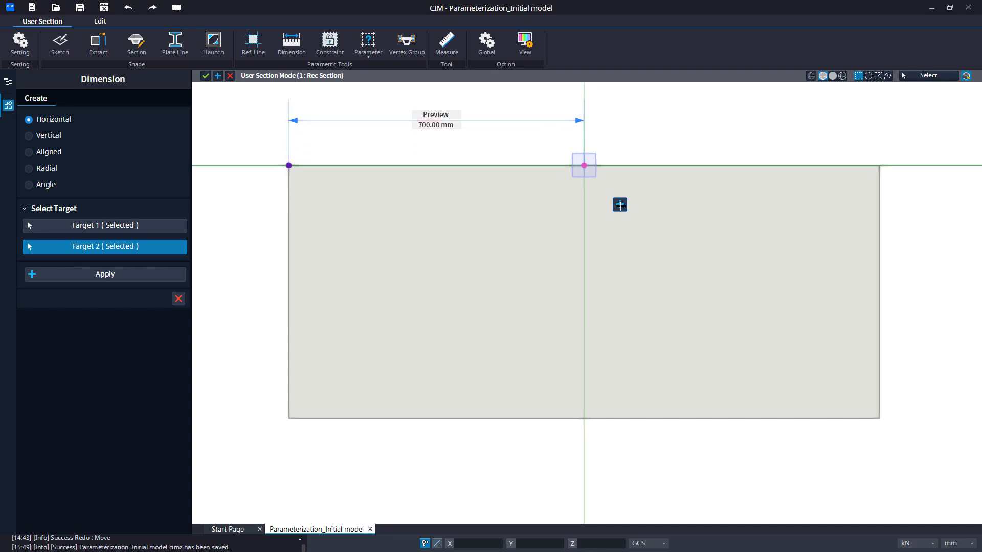
{"action": "left_click", "coordinate": [620, 205]}
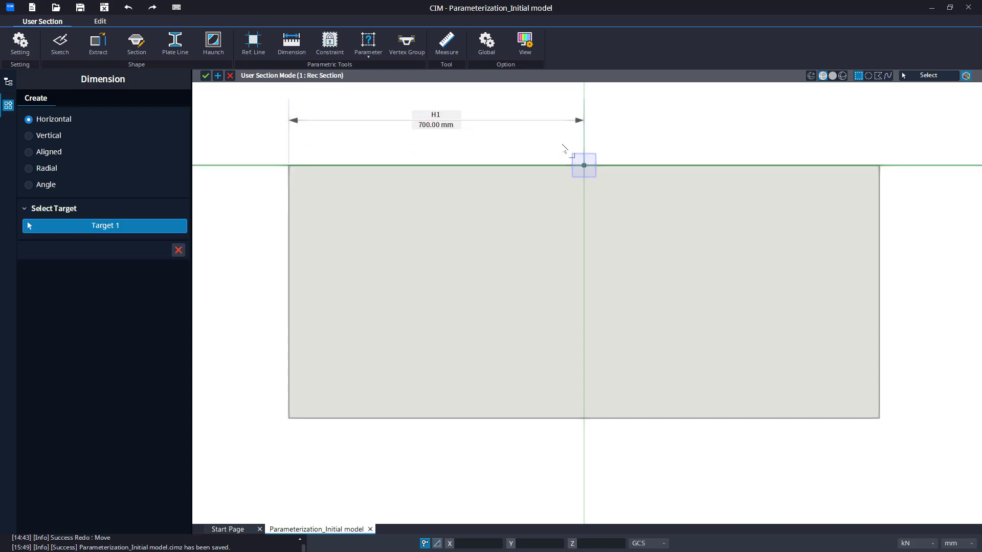
Add a horizontal dimension from the origin point to the rectangle's top-right corner, in line with the first dimension.
{"action": "left_click_drag", "start_coordinate": [575, 167], "coordinate": [609, 192]}
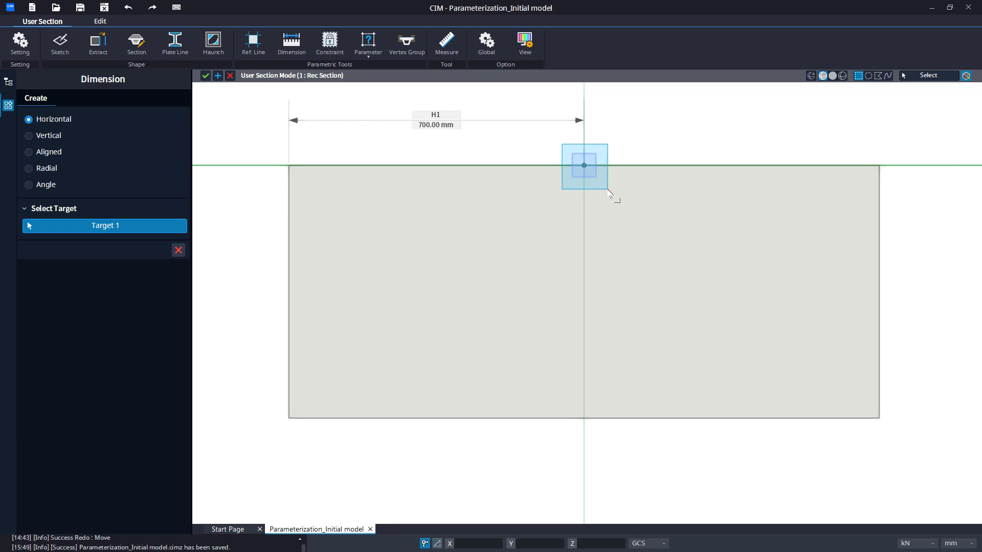
{"action": "left_click_drag", "start_coordinate": [607, 190], "coordinate": [608, 190]}
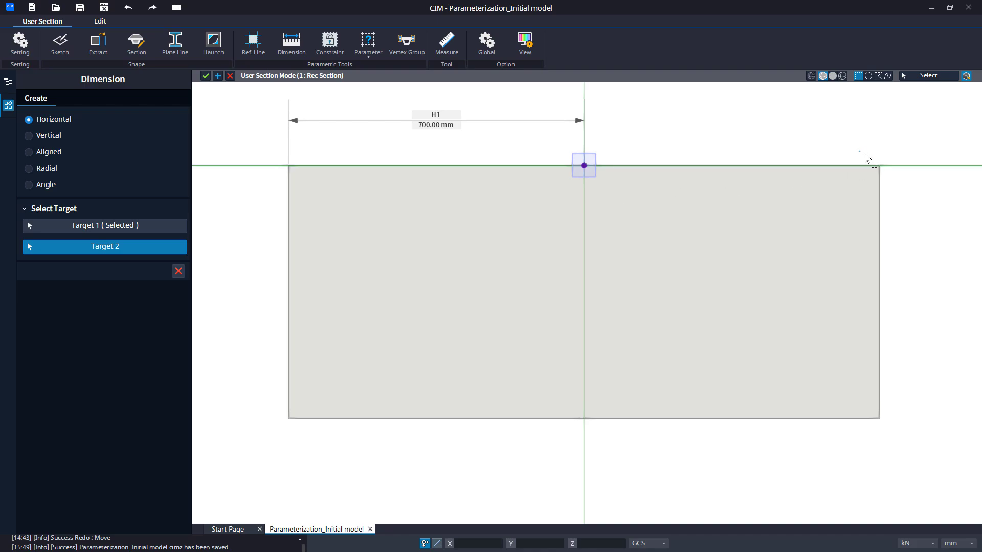
{"action": "left_click_drag", "start_coordinate": [858, 151], "coordinate": [902, 182]}
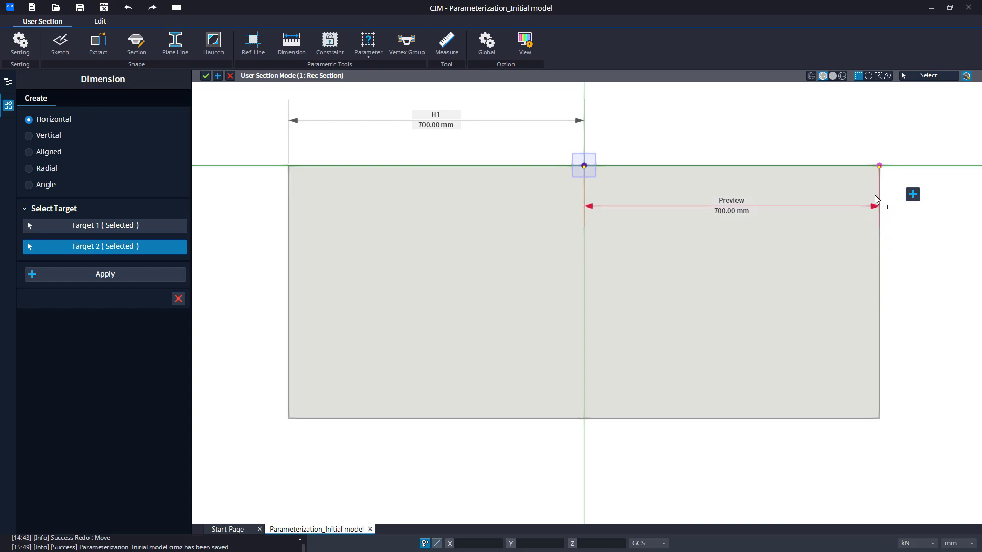
{"action": "left_click", "coordinate": [873, 124]}
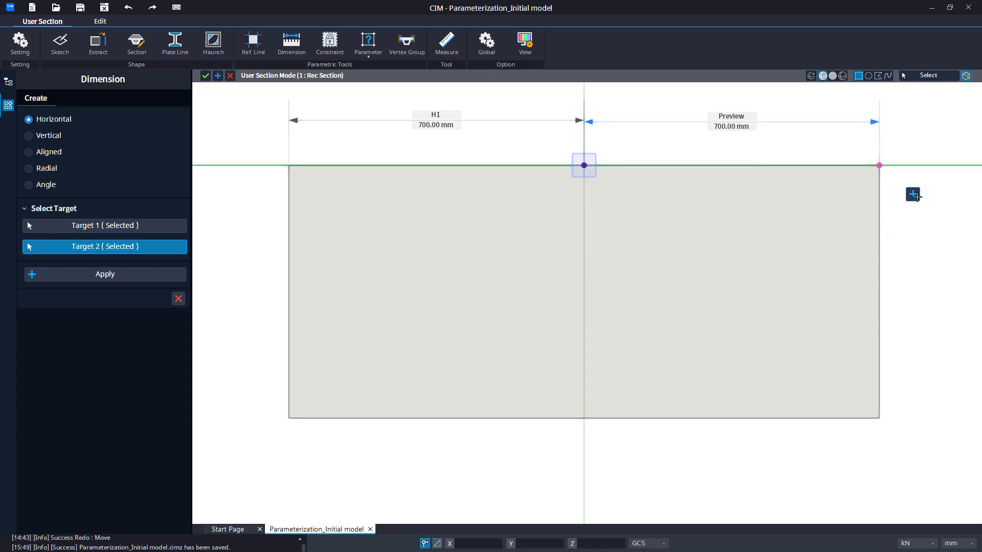
{"action": "left_click", "coordinate": [913, 195]}
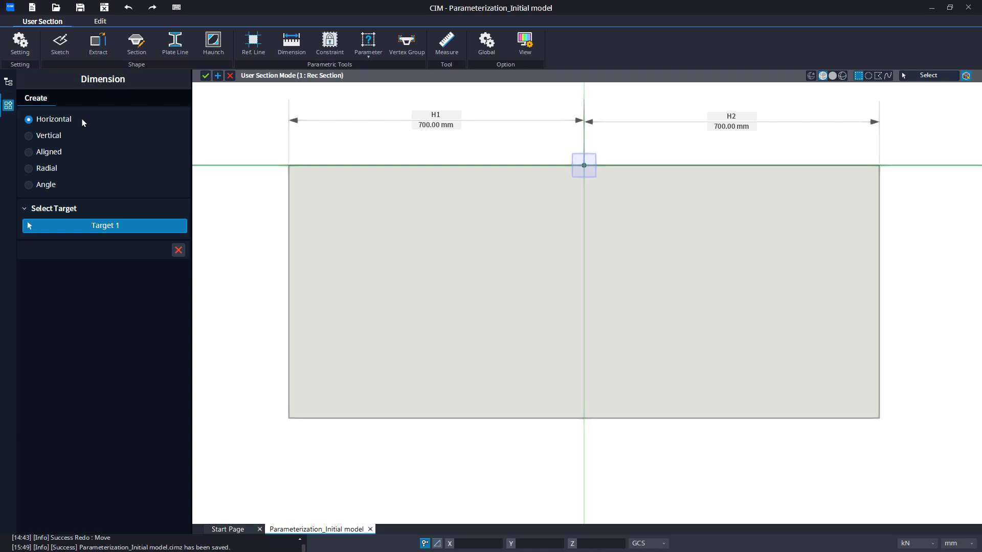
Add a vertical dimension to the rectangle's left edge, placed outside the section, and finish dimensioning.
{"action": "left_click", "coordinate": [55, 136]}
{"action": "left_click", "coordinate": [289, 285]}
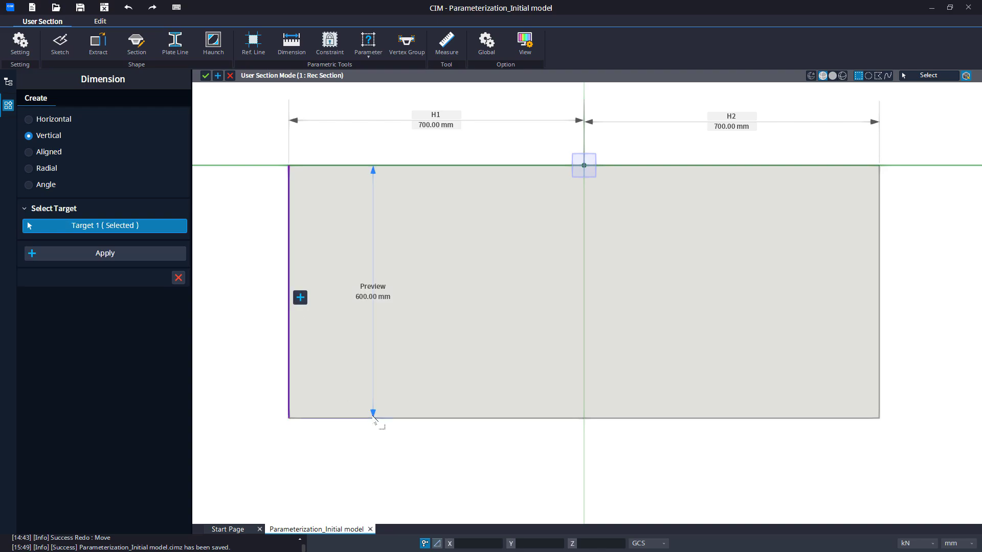
{"action": "left_click_drag", "start_coordinate": [373, 416], "coordinate": [242, 419]}
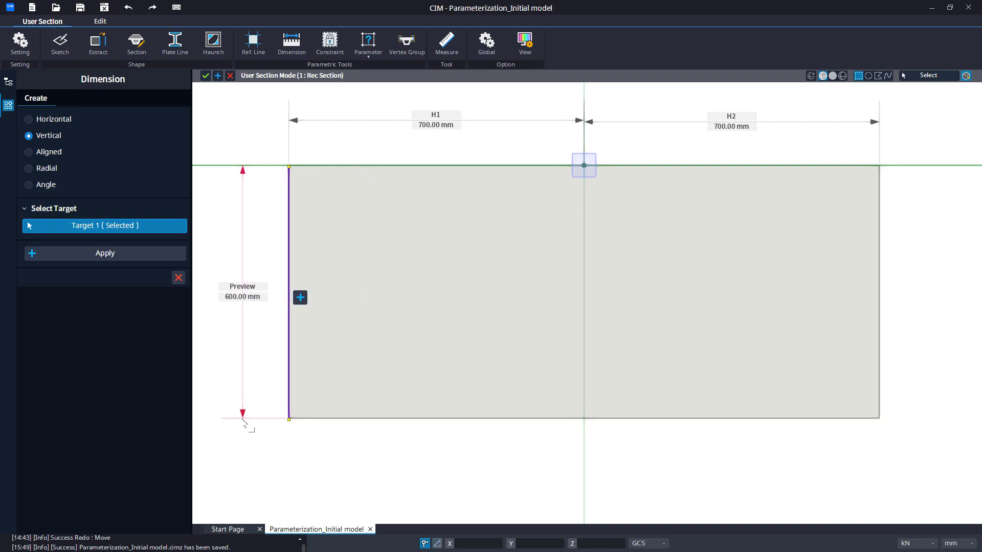
{"action": "left_click", "coordinate": [300, 296]}
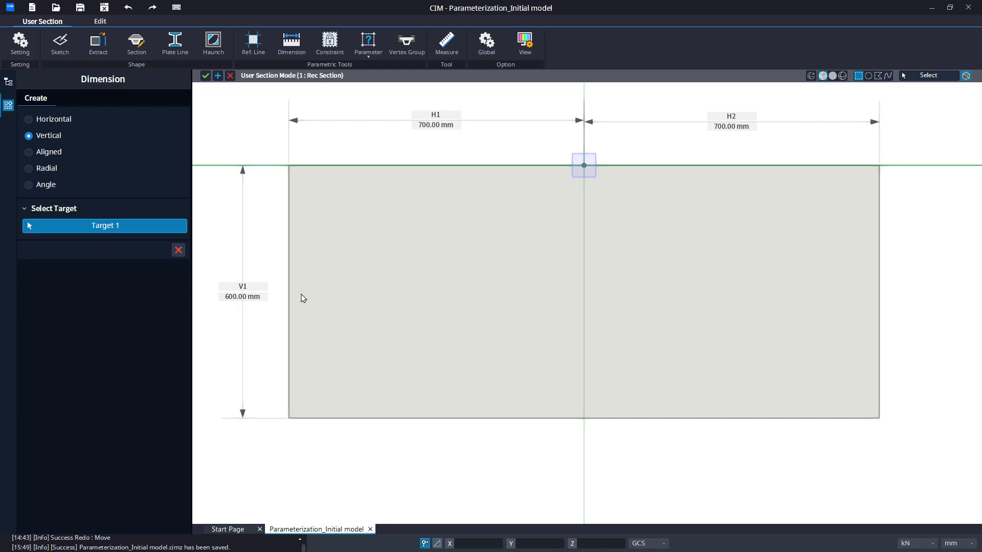
{"action": "left_click", "coordinate": [178, 250]}
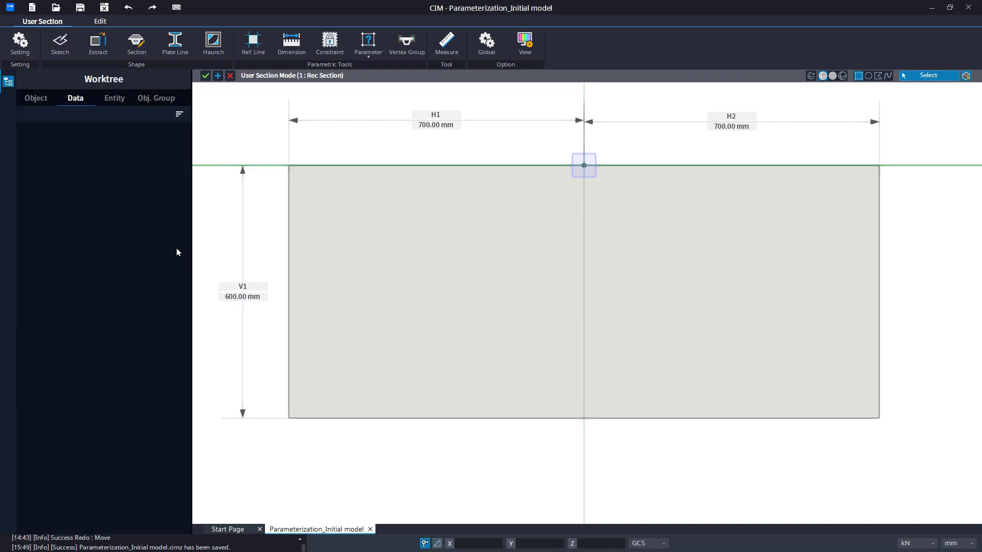
Apply a Fixed constraint to the origin vertex at the middle of the rectangle's top edge.
{"action": "left_click", "coordinate": [329, 58]}
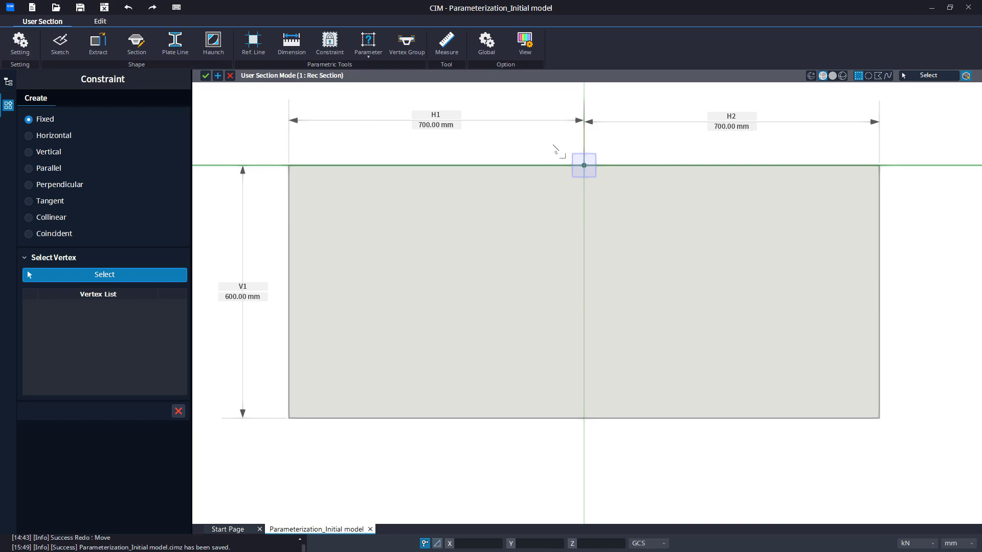
{"action": "left_click_drag", "start_coordinate": [553, 145], "coordinate": [634, 209]}
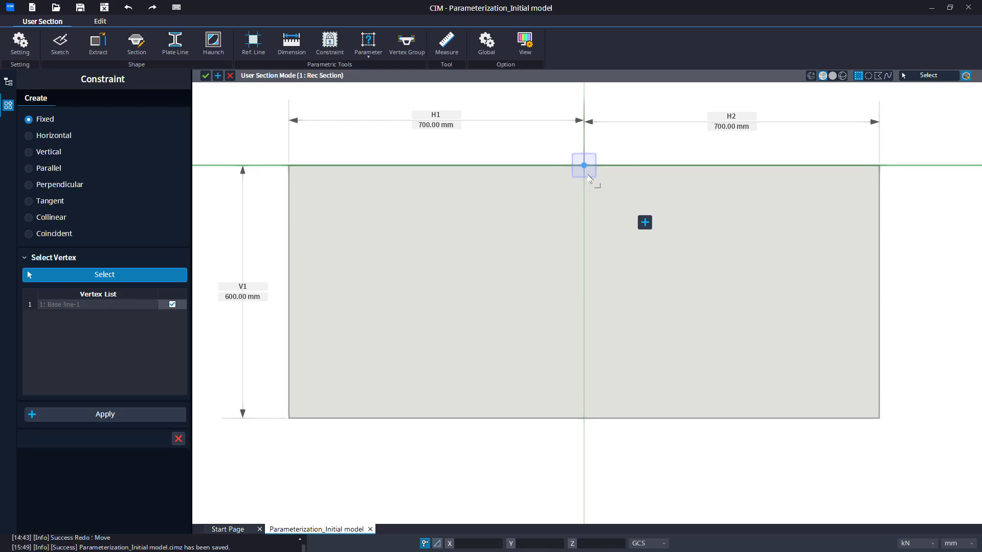
{"action": "left_click", "coordinate": [645, 223]}
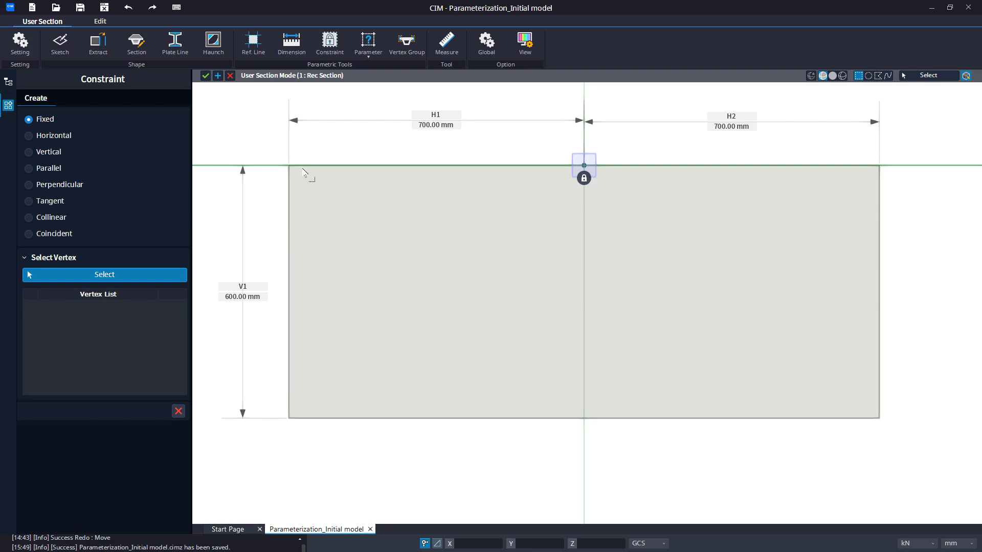
Apply a Collinear constraint between the horizontal reference line and the rectangle's top edge.
{"action": "left_click", "coordinate": [51, 217]}
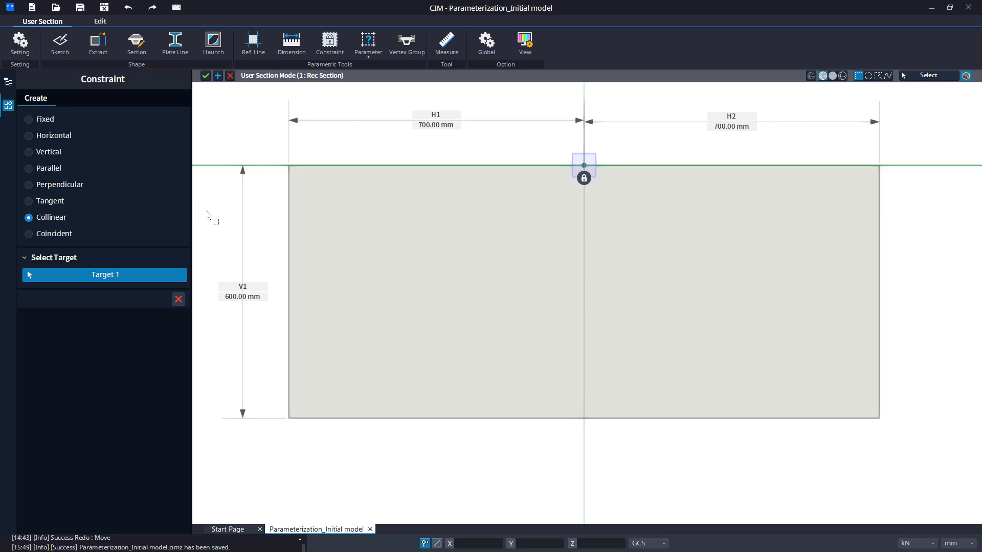
{"action": "left_click_drag", "start_coordinate": [234, 148], "coordinate": [208, 178]}
{"action": "left_click_drag", "start_coordinate": [270, 143], "coordinate": [917, 188]}
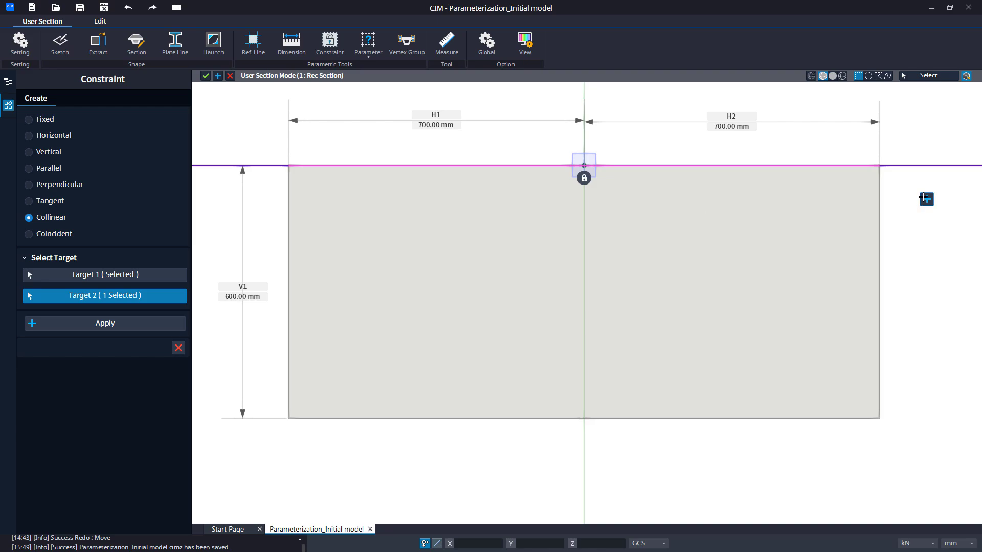
{"action": "left_click", "coordinate": [926, 199]}
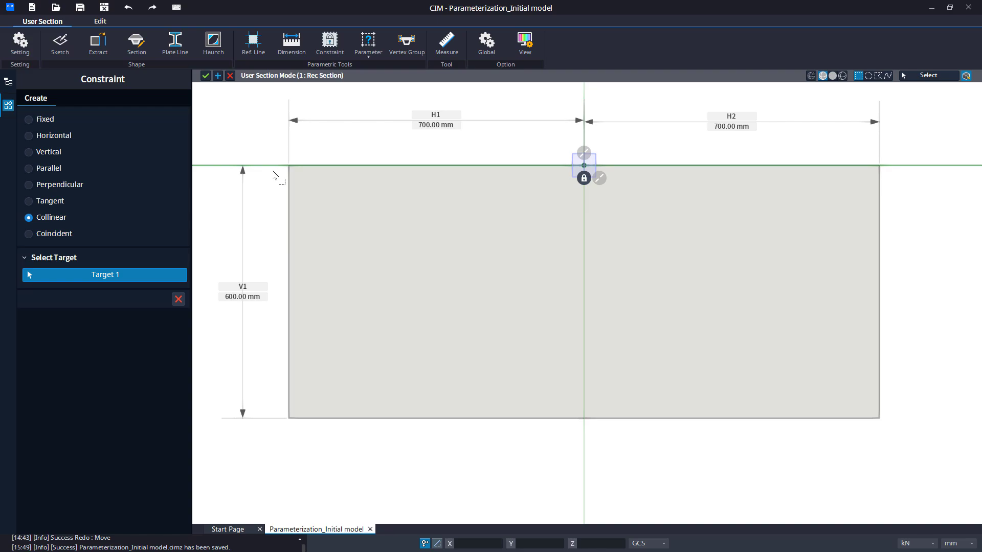
Undo the last two geometric constraint operations and apply a Vertical constraint to the rectangle's left and right edges.
{"action": "key", "text": "ctrl+z"}
{"action": "key", "text": "ctrl+z"}
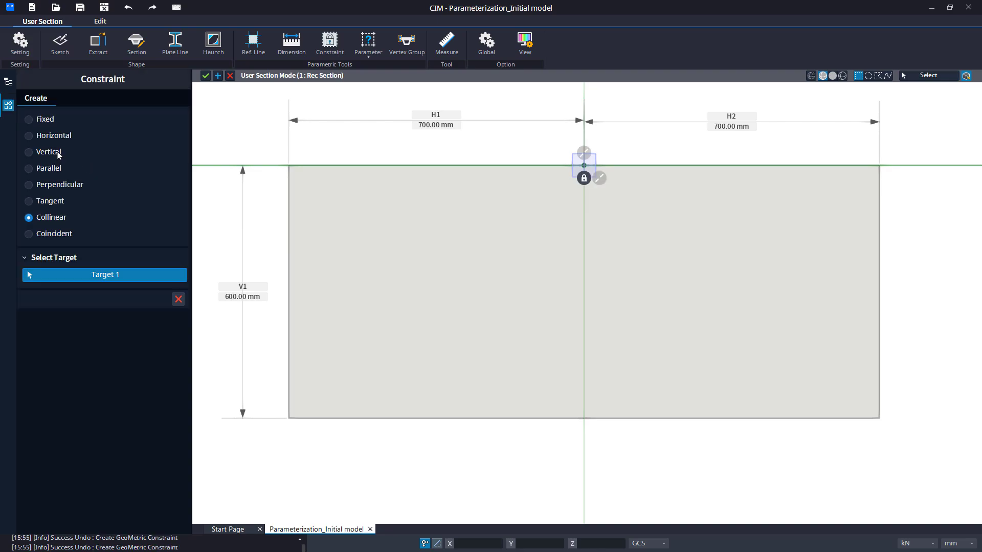
{"action": "left_click", "coordinate": [58, 153]}
{"action": "left_click_drag", "start_coordinate": [266, 140], "coordinate": [904, 444]}
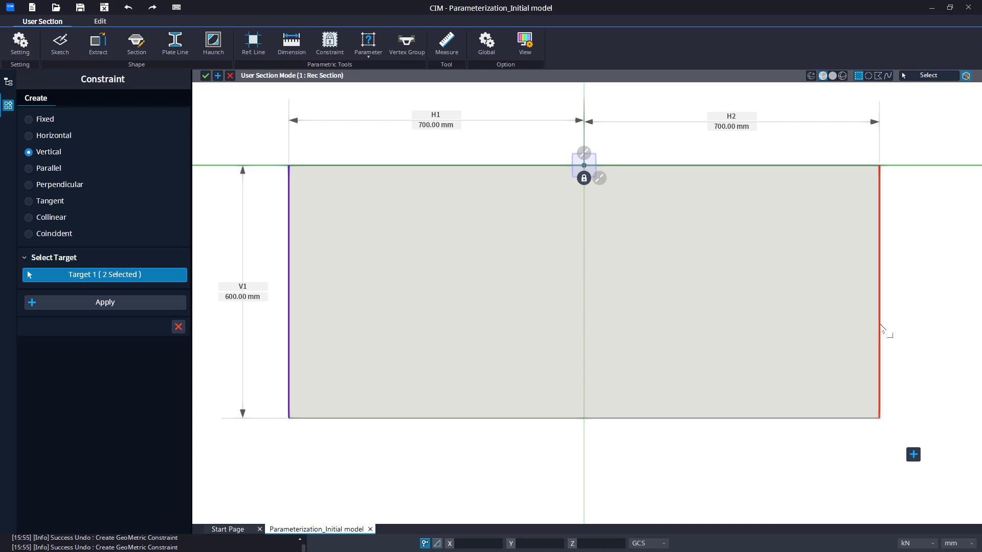
{"action": "left_click", "coordinate": [125, 302]}
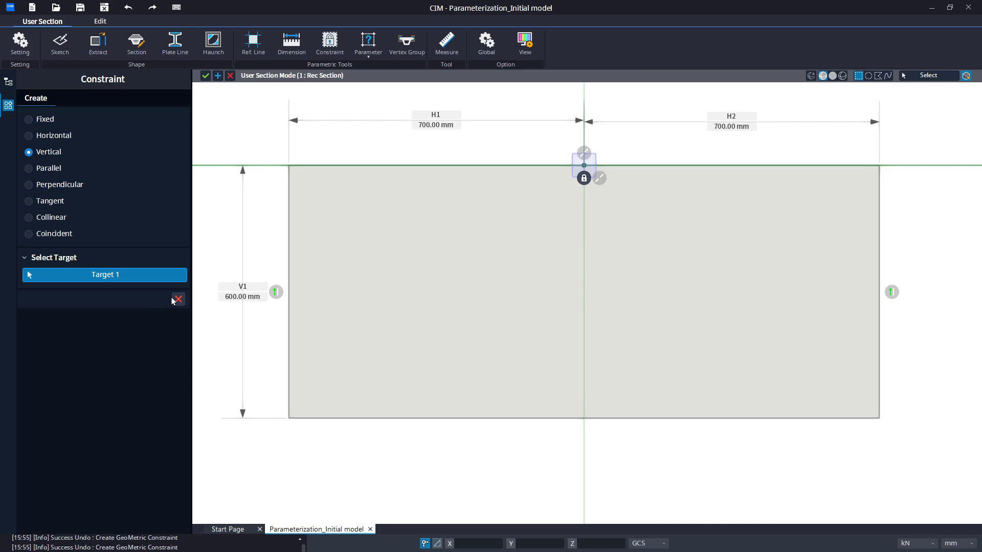
{"action": "left_click", "coordinate": [175, 300]}
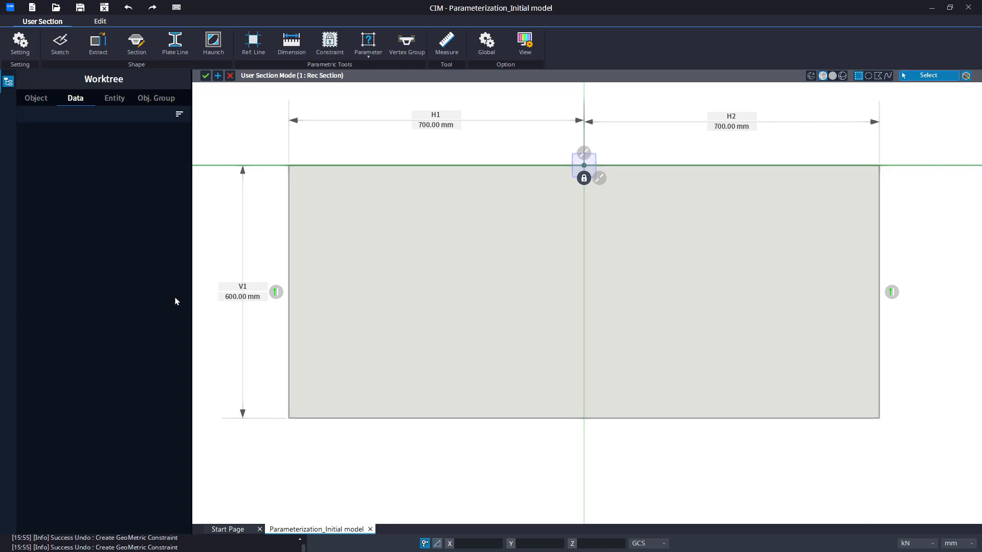
Add a base parameter of type Length named "Lenght of Rec" with variable L and a length of 1400 mm.
{"action": "left_click", "coordinate": [361, 60]}
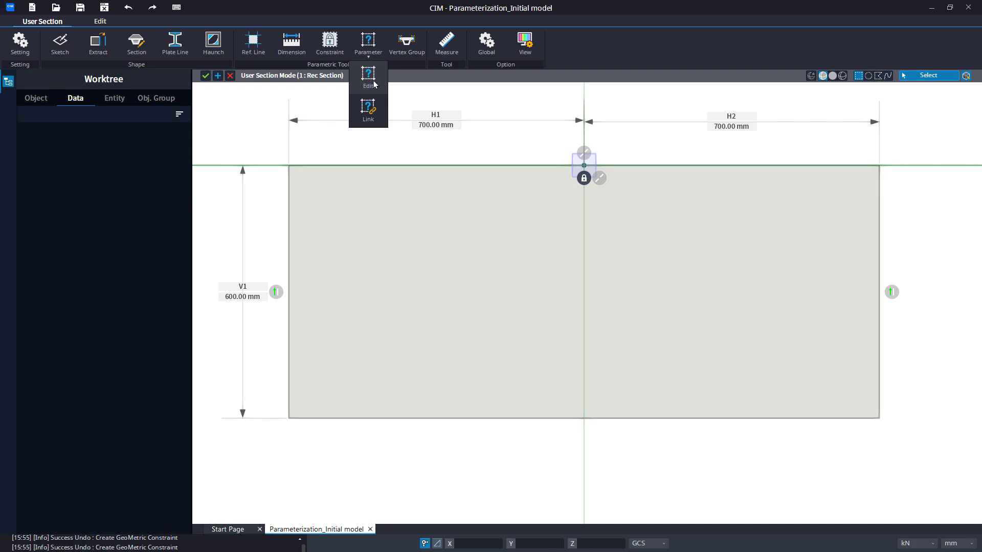
{"action": "left_click", "coordinate": [368, 82]}
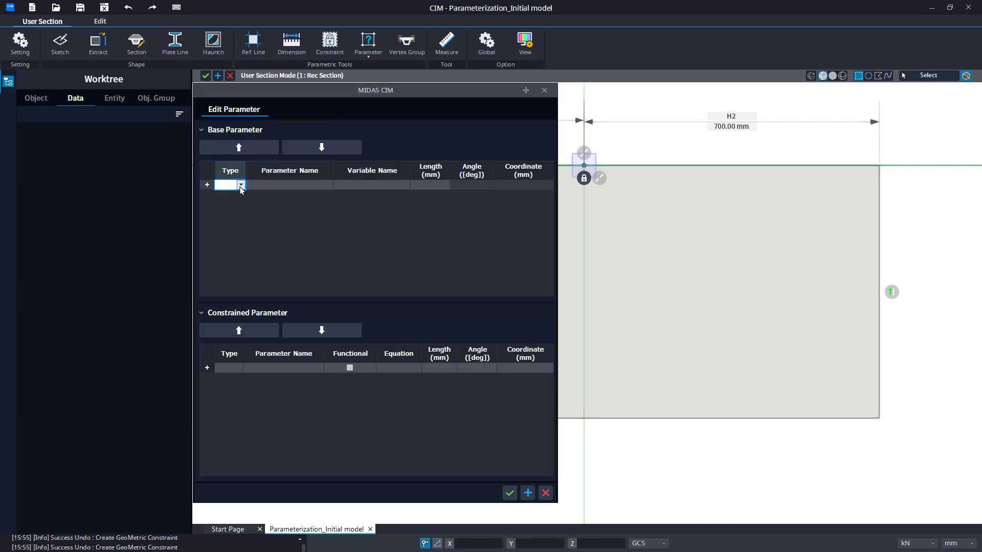
{"action": "left_click", "coordinate": [240, 185]}
{"action": "left_click", "coordinate": [241, 199]}
{"action": "left_click", "coordinate": [265, 186]}
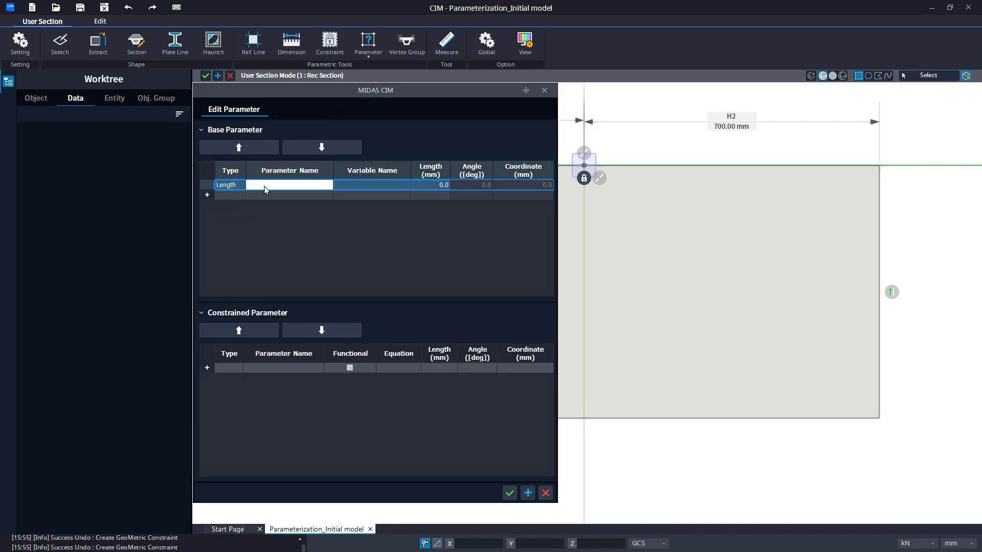
{"action": "type", "text": "Lenght of Rec"}
{"action": "key", "text": "Tab"}
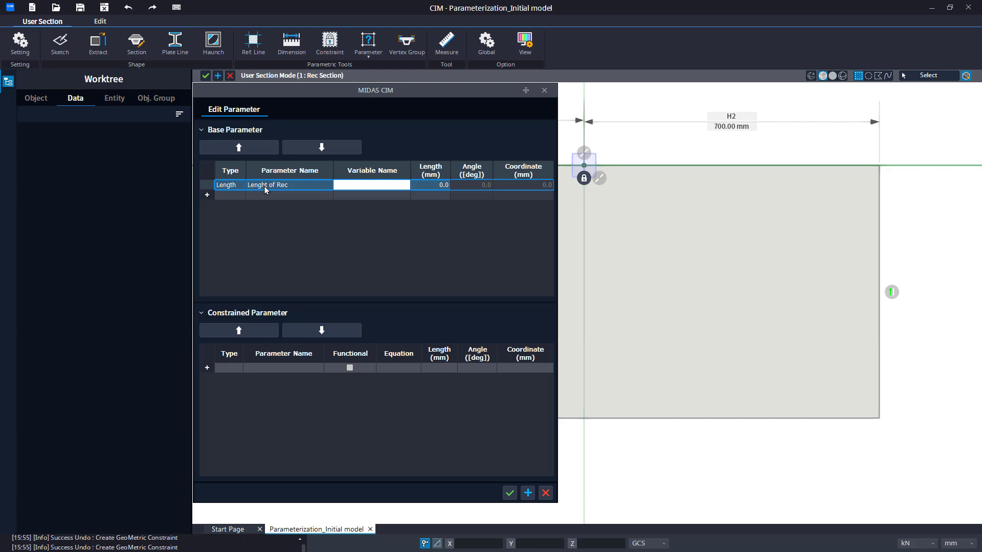
{"action": "type", "text": "L"}
{"action": "key", "text": "Tab"}
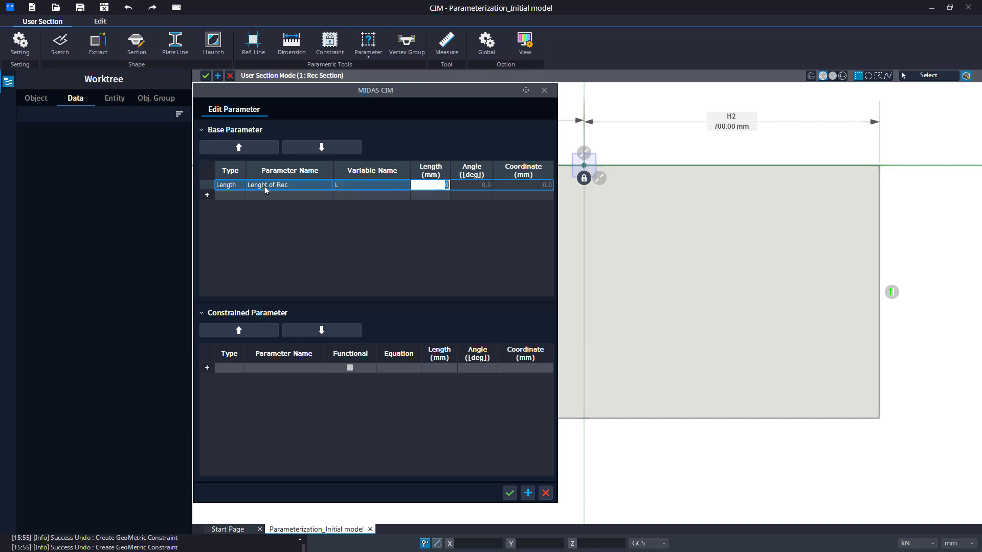
{"action": "type", "text": "1400"}
{"action": "key", "text": "Return"}
Add a second base parameter of type Length named "Height of Rec" with variable H and a length of 600 mm.
{"action": "key", "text": "Left"}
{"action": "key", "text": "Left"}
{"action": "key", "text": "Left"}
{"action": "key", "text": "Right"}
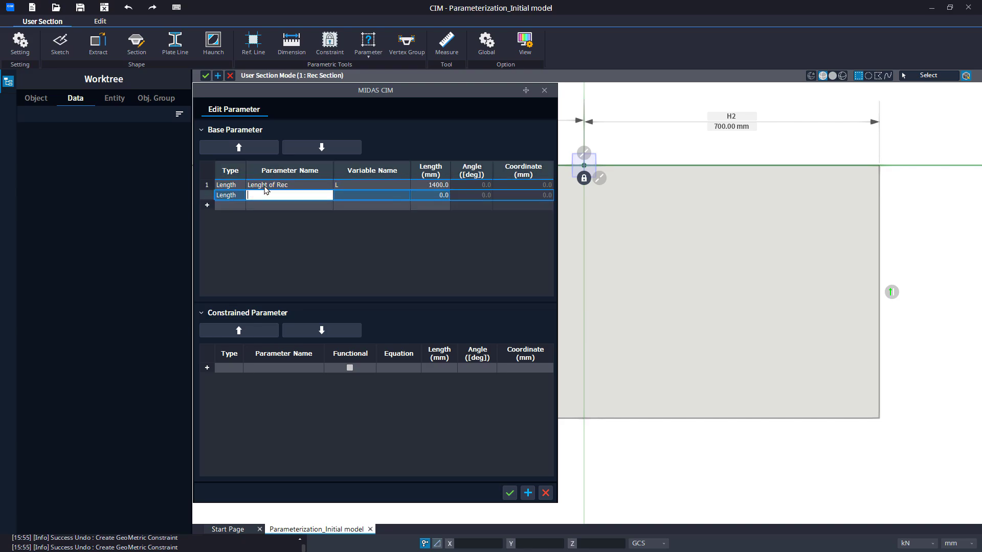
{"action": "type", "text": "Height of Rec"}
{"action": "key", "text": "Tab"}
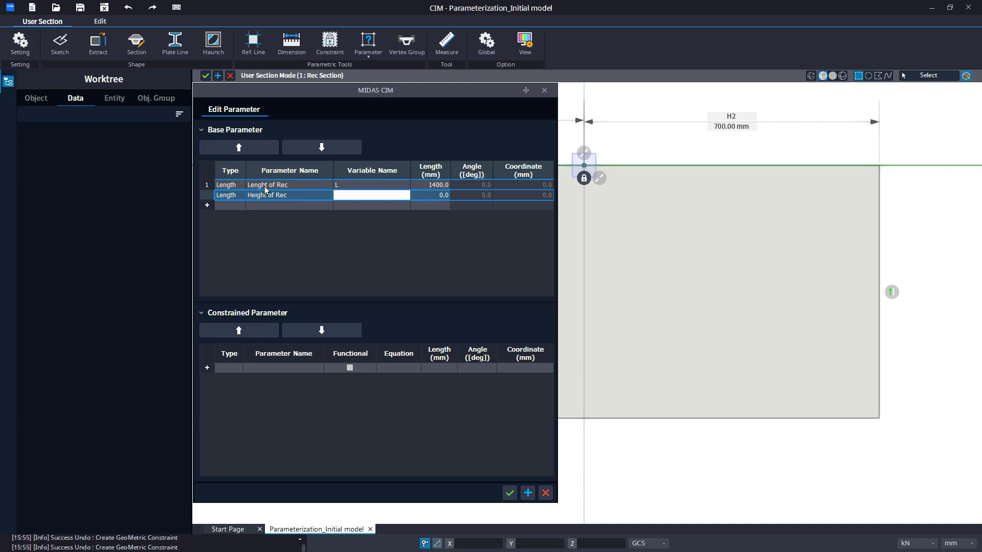
{"action": "type", "text": "H"}
{"action": "key", "text": "Tab"}
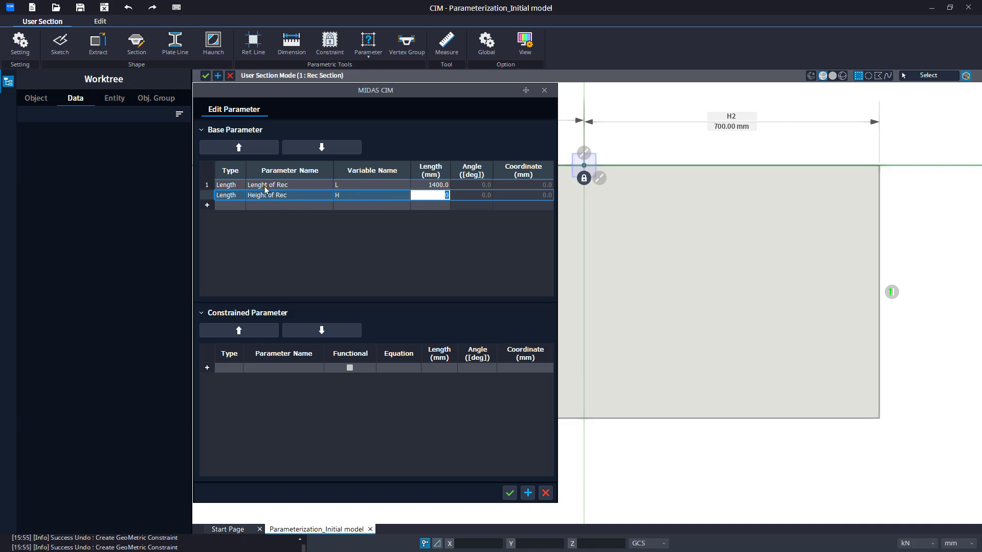
{"action": "type", "text": "600"}
{"action": "key", "text": "Tab"}
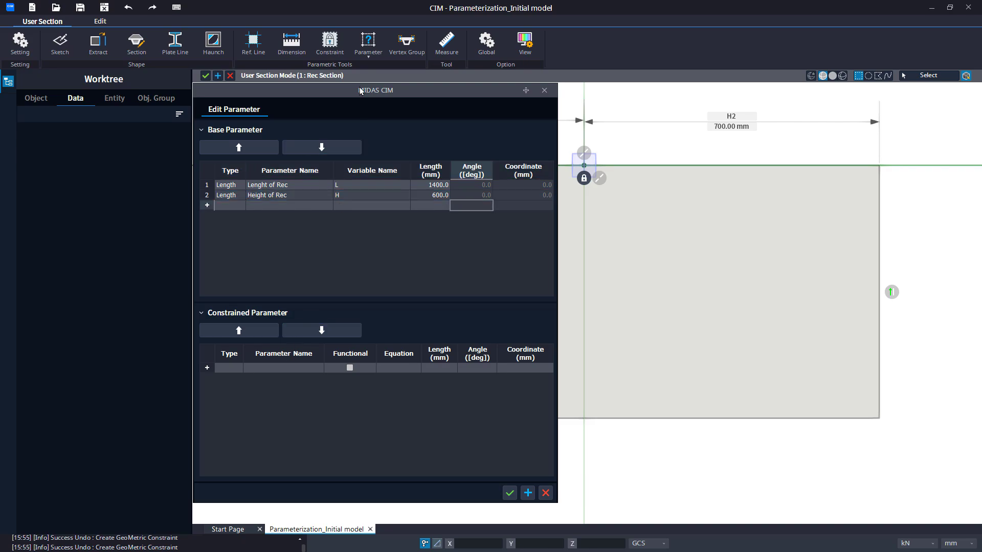
Add a constrained parameter of type Length named "Half Length".
{"action": "left_click_drag", "start_coordinate": [360, 91], "coordinate": [228, 183]}
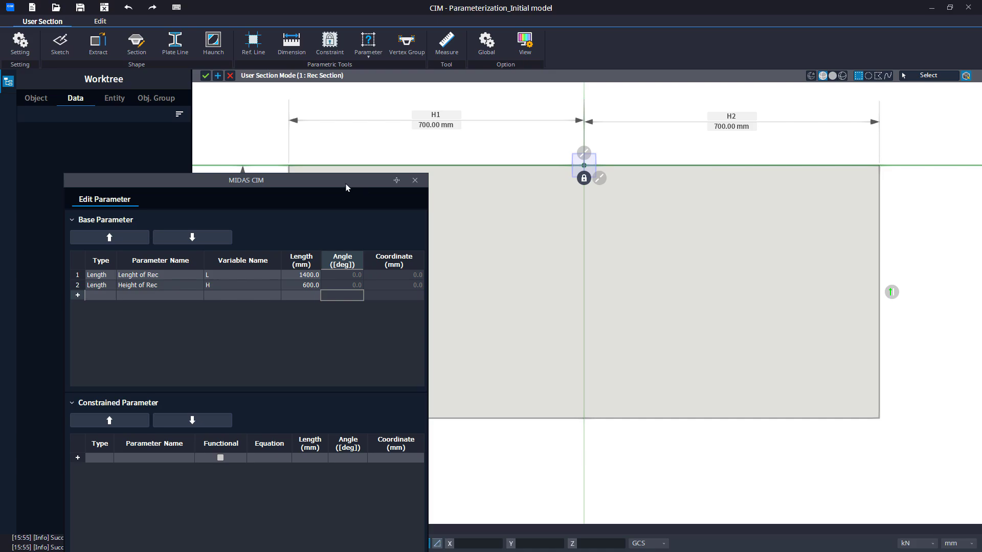
{"action": "left_click_drag", "start_coordinate": [344, 186], "coordinate": [450, 110]}
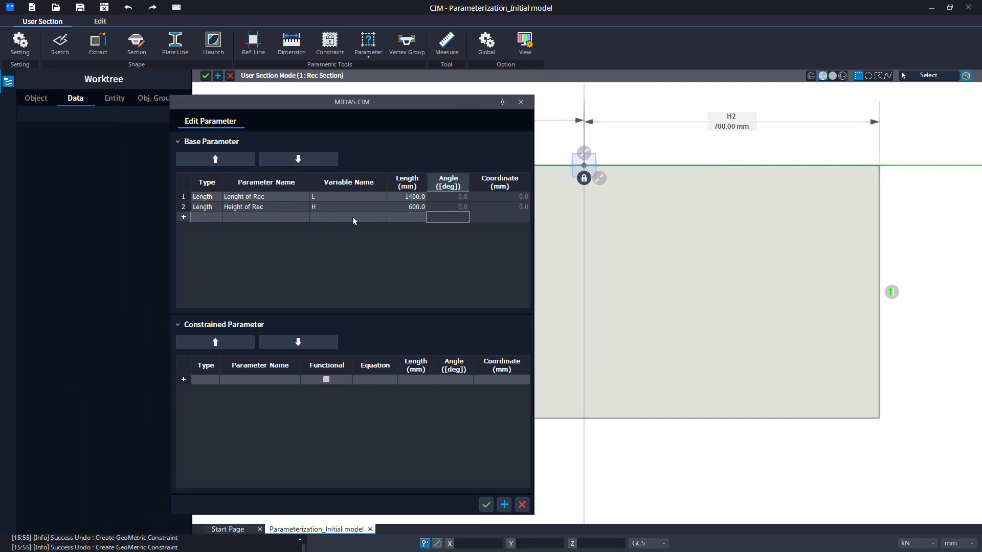
{"action": "left_click", "coordinate": [216, 379]}
{"action": "left_click", "coordinate": [214, 379]}
{"action": "left_click", "coordinate": [219, 391]}
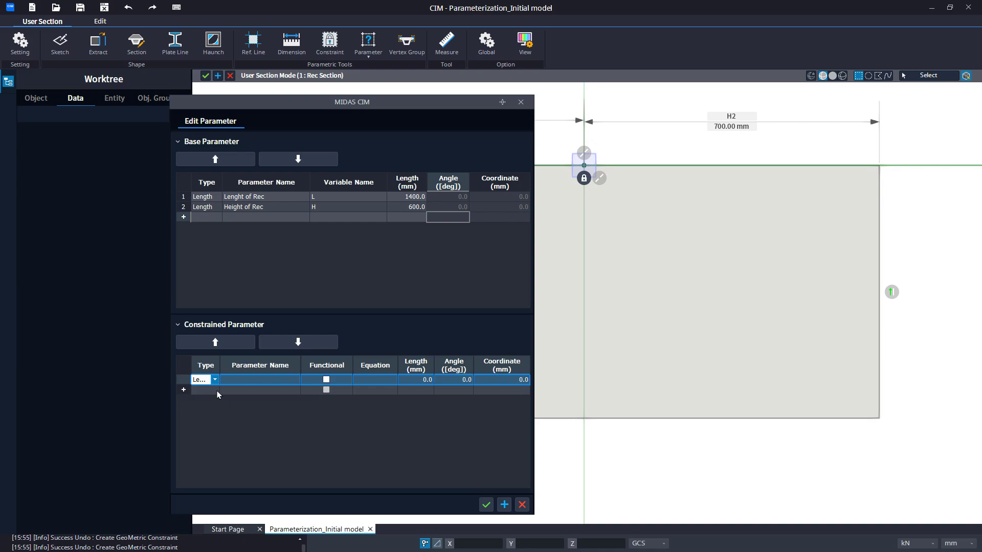
{"action": "left_click", "coordinate": [236, 382]}
{"action": "type", "text": "H"}
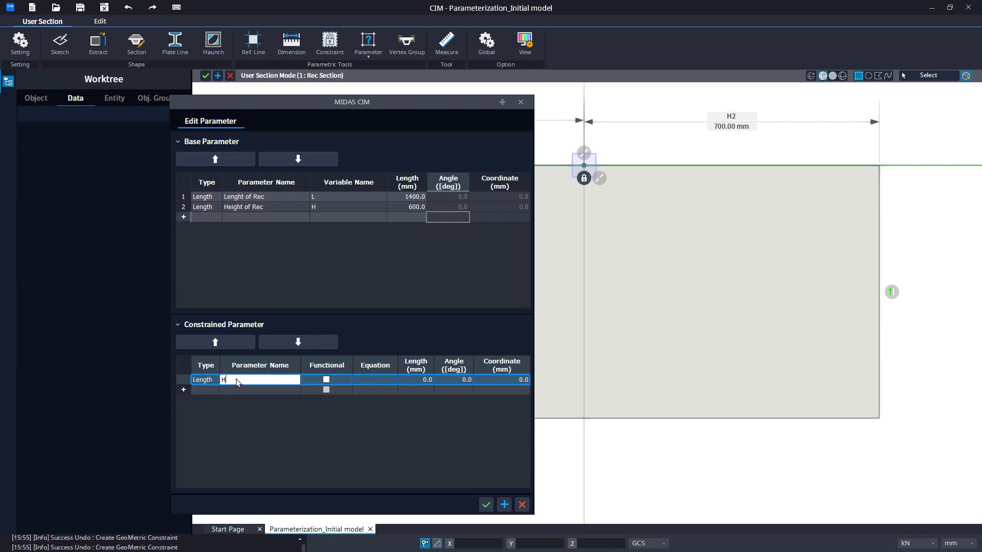
{"action": "type", "text": "alf Ra"}
{"action": "key", "text": "BackSpace"}
{"action": "type", "text": "ength"}
Make the Half Length parameter functional with the equation L/2 and confirm the parameter edits.
{"action": "left_click", "coordinate": [326, 380]}
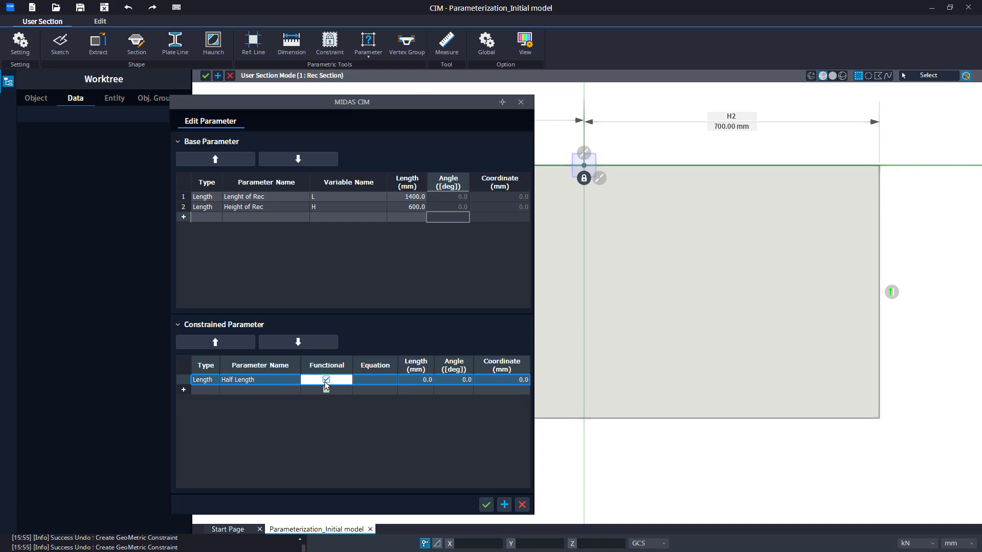
{"action": "left_click", "coordinate": [373, 380]}
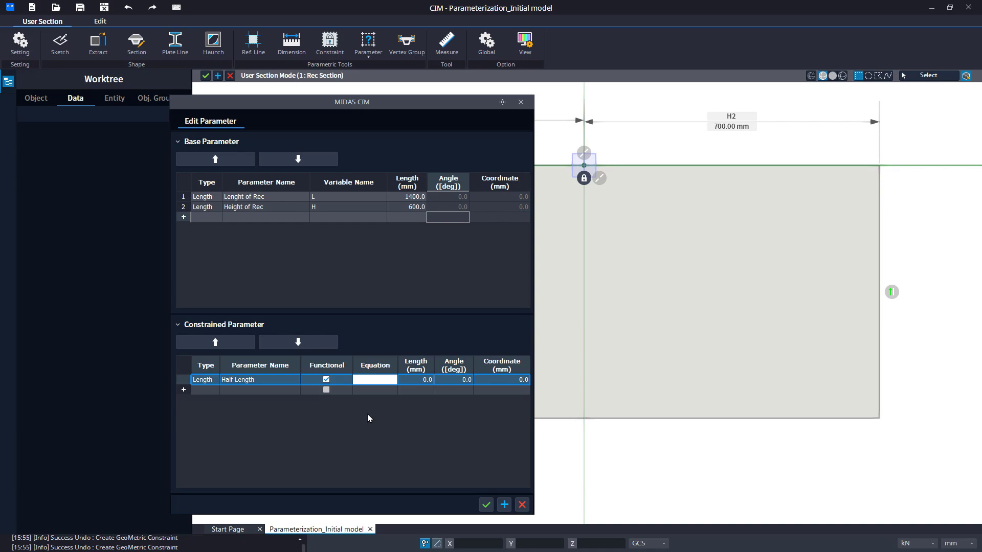
{"action": "type", "text": "L/2"}
{"action": "key", "text": "Return"}
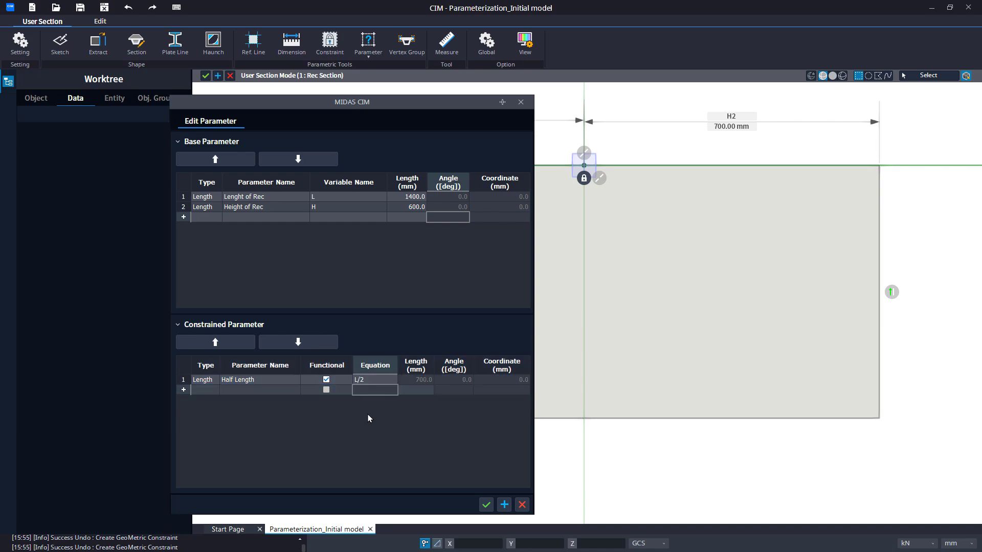
{"action": "left_click", "coordinate": [485, 505]}
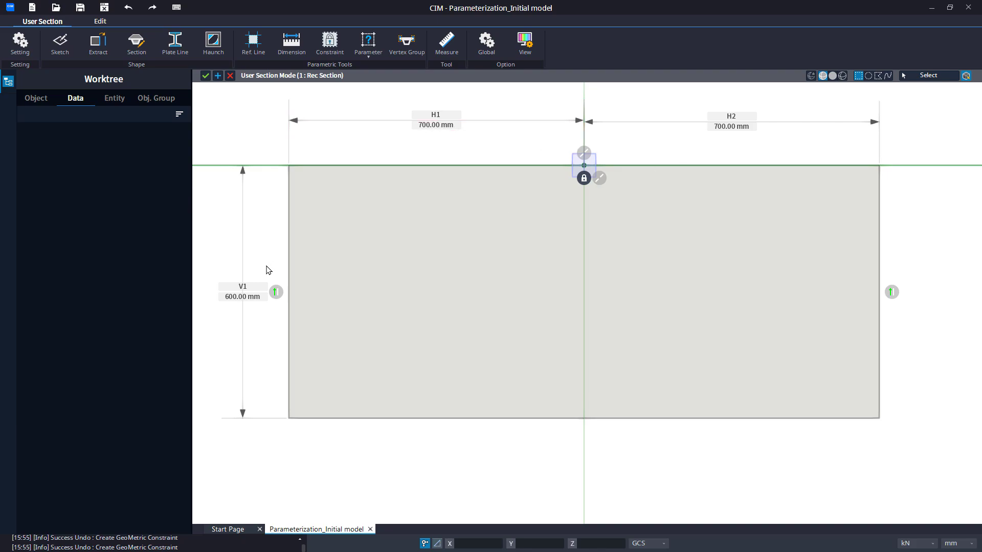
Link the Half Length parameter to both horizontal dimensions, H1 and H2.
{"action": "left_click", "coordinate": [370, 57]}
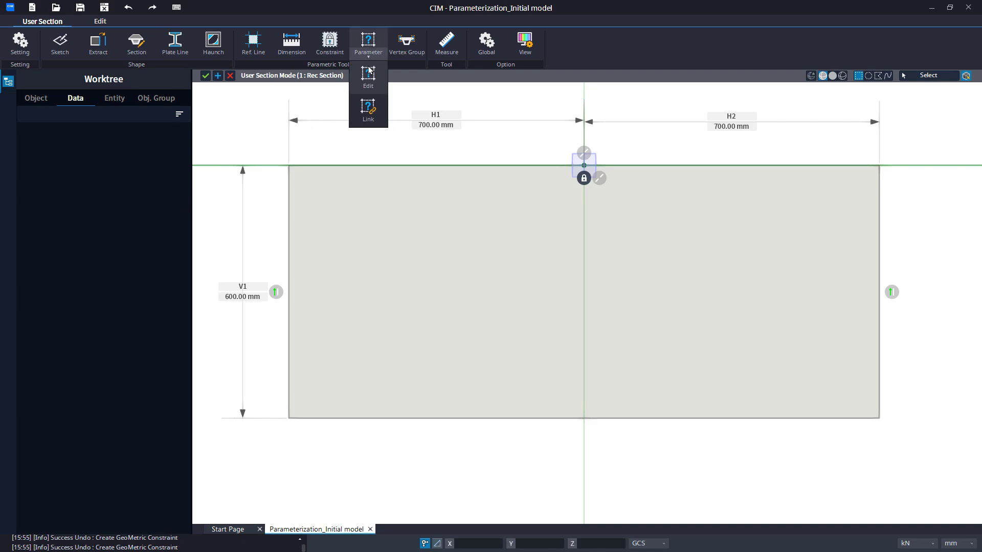
{"action": "left_click", "coordinate": [370, 113]}
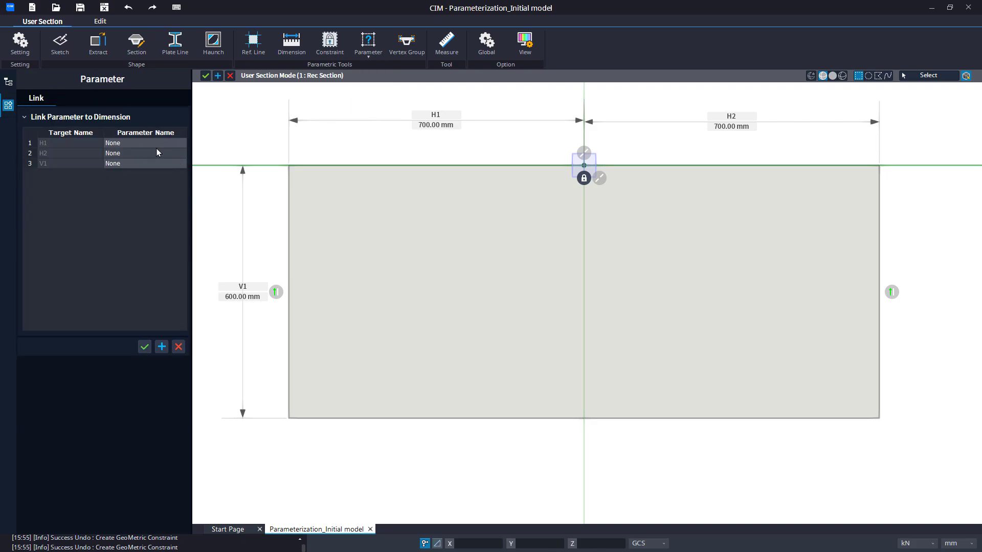
{"action": "left_click", "coordinate": [156, 143]}
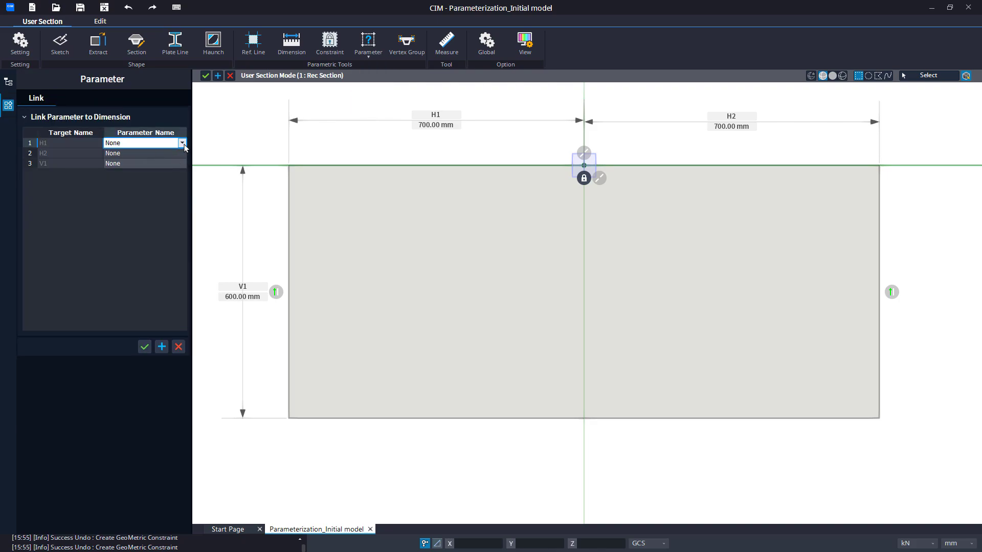
{"action": "left_click", "coordinate": [185, 147]}
{"action": "left_click", "coordinate": [168, 177]}
{"action": "left_click", "coordinate": [182, 155]}
{"action": "left_click", "coordinate": [182, 154]}
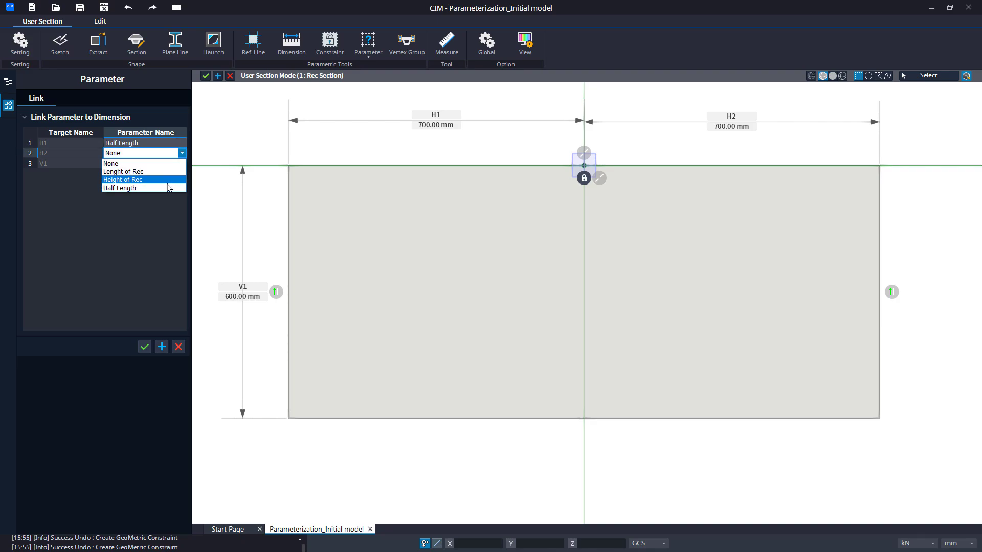
{"action": "left_click", "coordinate": [166, 186]}
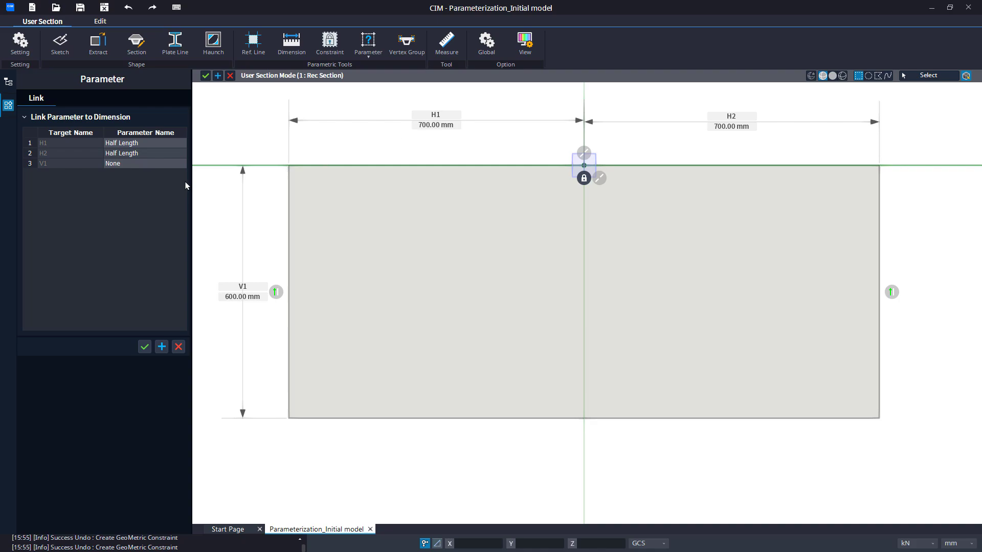
Link the Height of Rec parameter to the vertical dimension V1 and confirm the links.
{"action": "left_click", "coordinate": [183, 164]}
{"action": "left_click", "coordinate": [182, 164]}
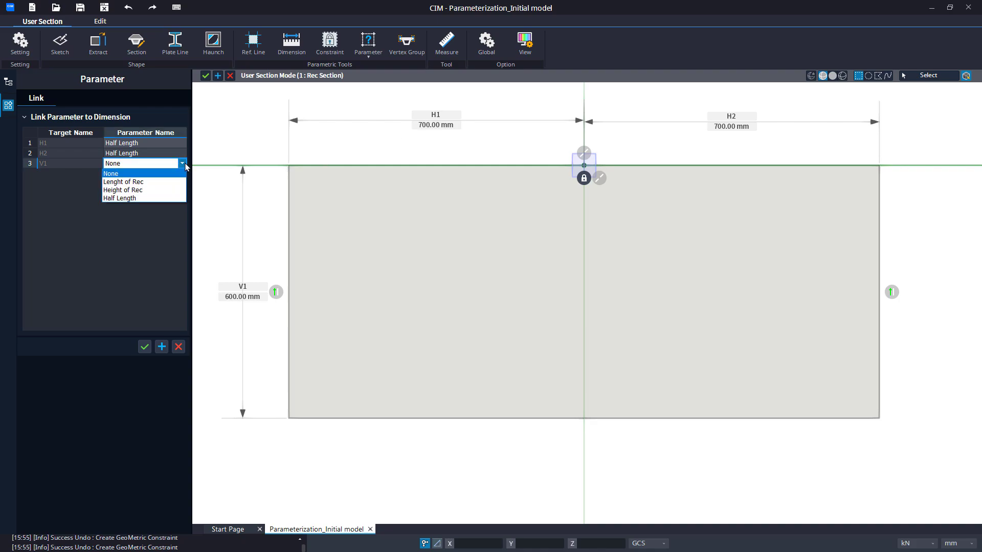
{"action": "left_click", "coordinate": [171, 191]}
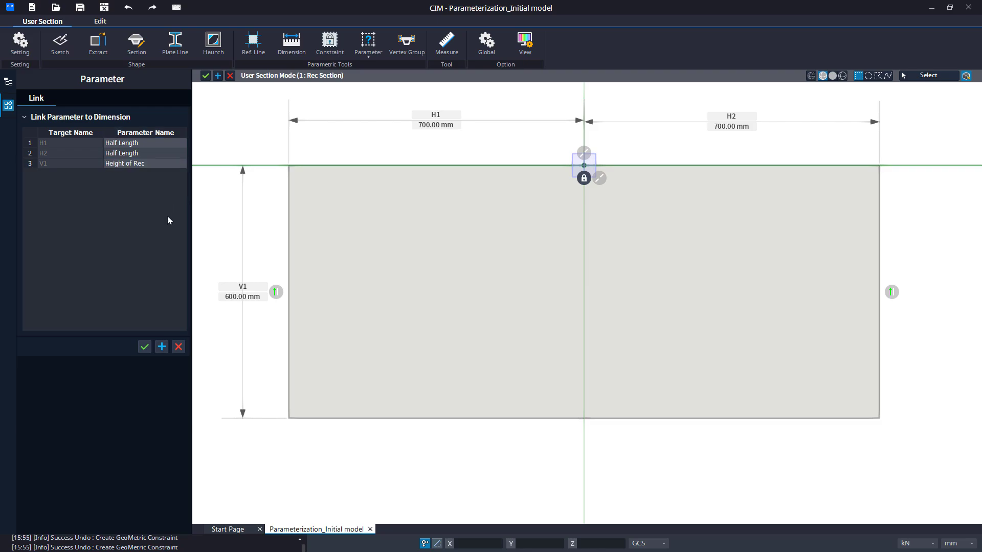
{"action": "left_click", "coordinate": [144, 348]}
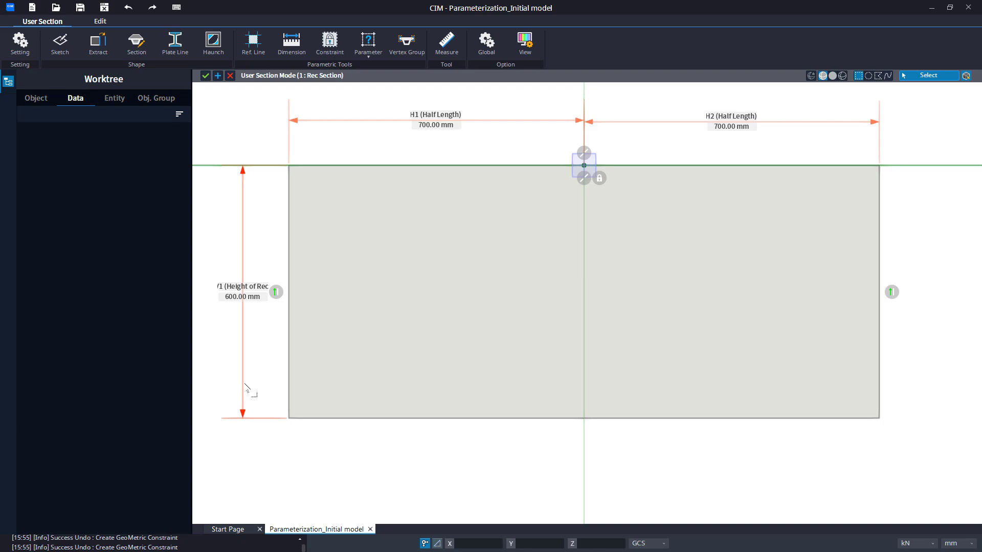
Reopen the parameters for editing and set the length of Lenght of Rec to 2500 mm.
{"action": "left_click", "coordinate": [301, 279]}
{"action": "scroll", "coordinate": [315, 262], "scroll_direction": "down", "scroll_amount": 3}
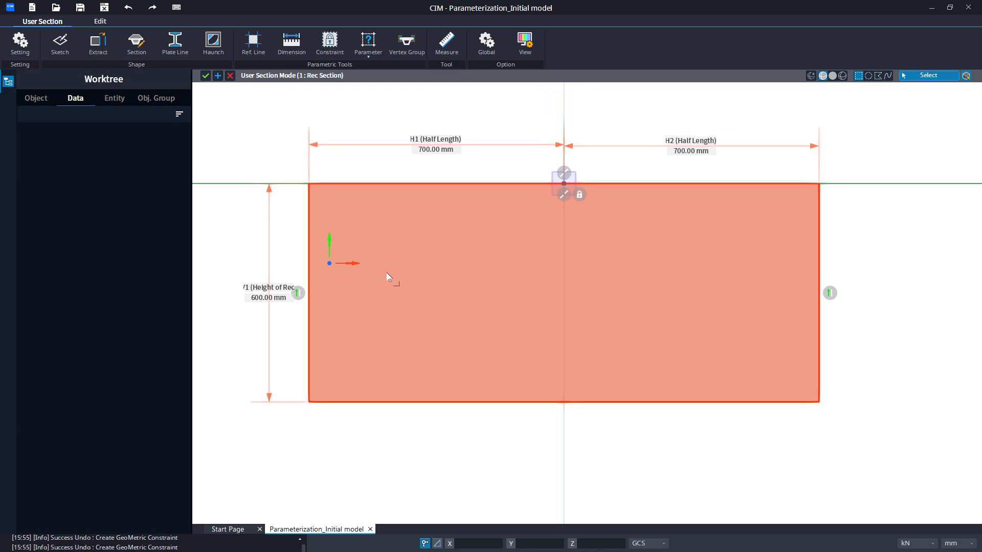
{"action": "middle_click_drag", "start_coordinate": [386, 273], "coordinate": [656, 266]}
{"action": "scroll", "coordinate": [555, 270], "scroll_direction": "down", "scroll_amount": 5}
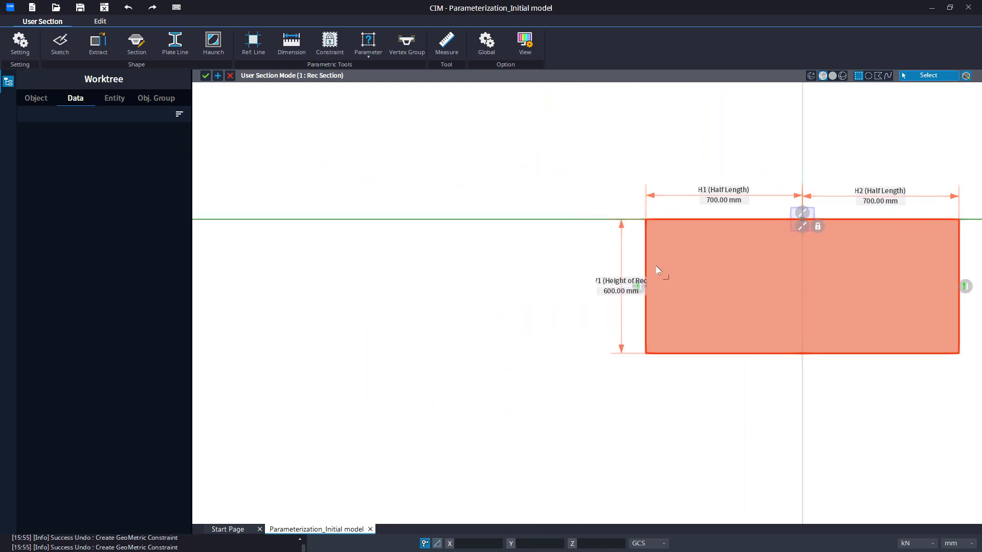
{"action": "left_click", "coordinate": [371, 60]}
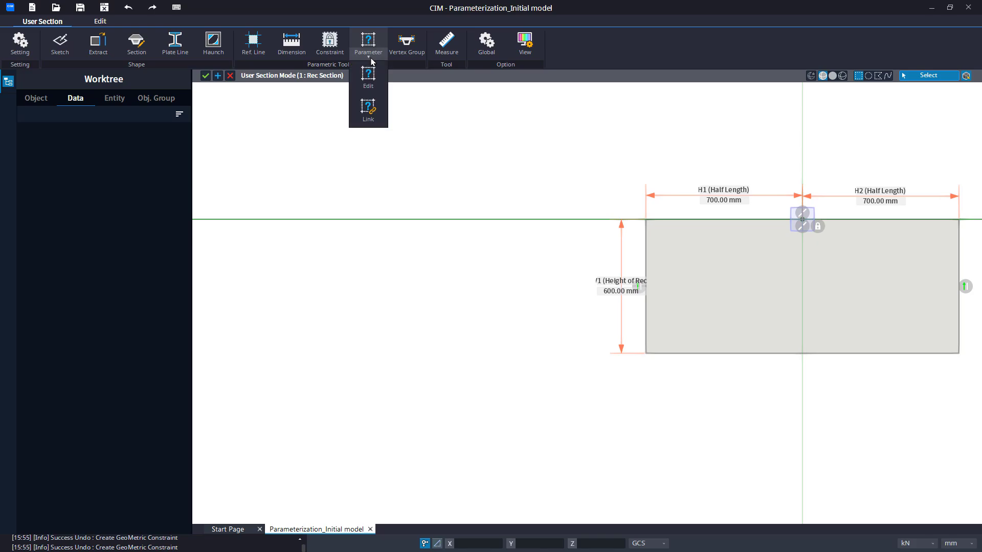
{"action": "left_click", "coordinate": [366, 77]}
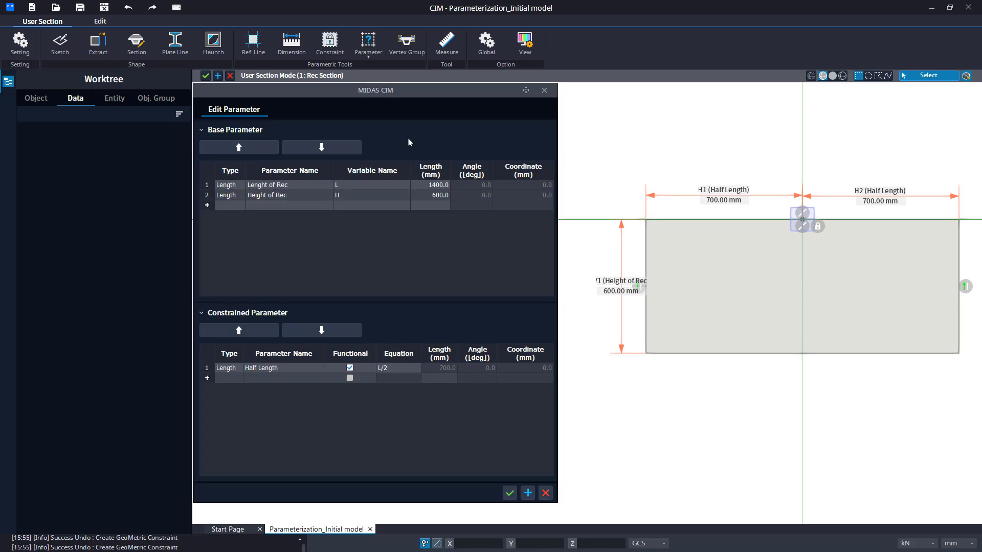
{"action": "double_click", "coordinate": [417, 186]}
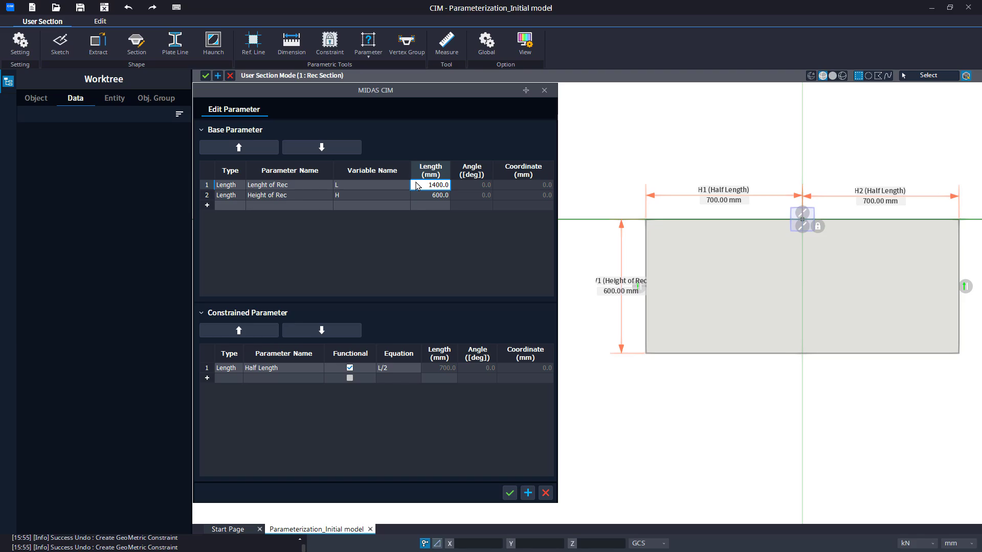
{"action": "key", "text": "BackSpace"}
{"action": "key", "text": "BackSpace"}
{"action": "key", "text": "BackSpace"}
{"action": "key", "text": "BackSpace"}
{"action": "key", "text": "BackSpace"}
{"action": "key", "text": "BackSpace"}
{"action": "type", "text": "2500"}
{"action": "key", "text": "Return"}
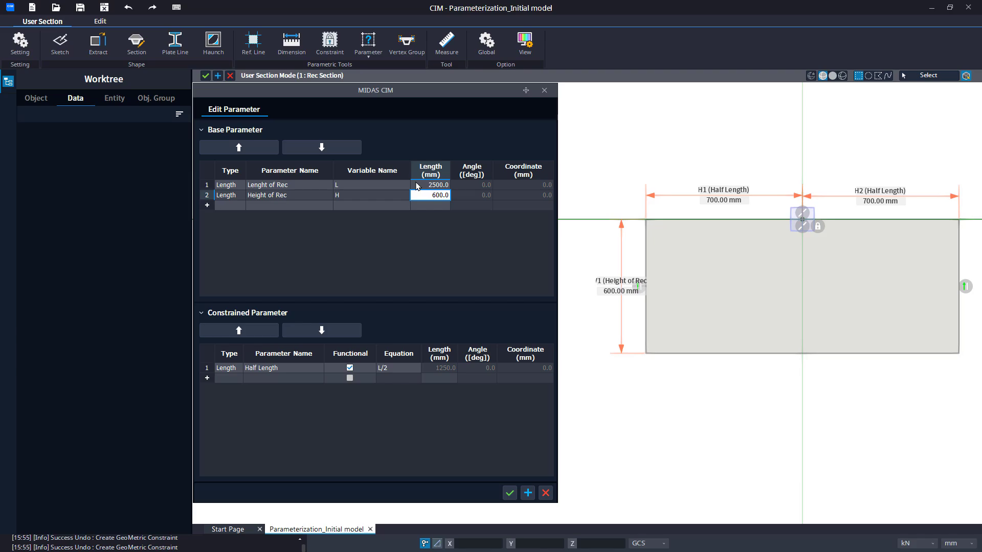
Set Height of Rec to 1000 mm and apply the new parameter values to the section while keeping the parameter editor open.
{"action": "key", "text": "BackSpace"}
{"action": "key", "text": "BackSpace"}
{"action": "key", "text": "BackSpace"}
{"action": "key", "text": "BackSpace"}
{"action": "key", "text": "BackSpace"}
{"action": "type", "text": "1000"}
{"action": "key", "text": "Tab"}
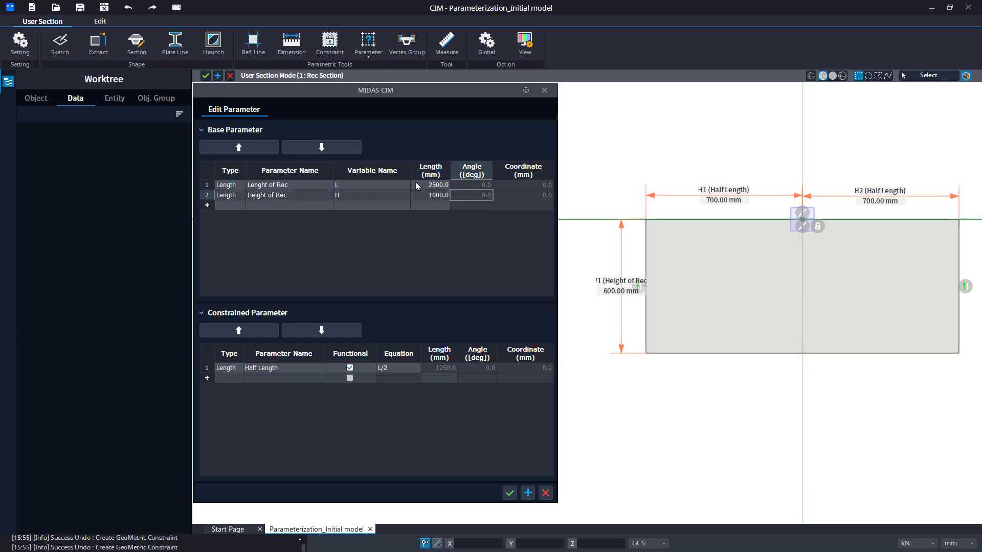
{"action": "left_click", "coordinate": [527, 492]}
{"action": "left_click_drag", "start_coordinate": [429, 88], "coordinate": [219, 110]}
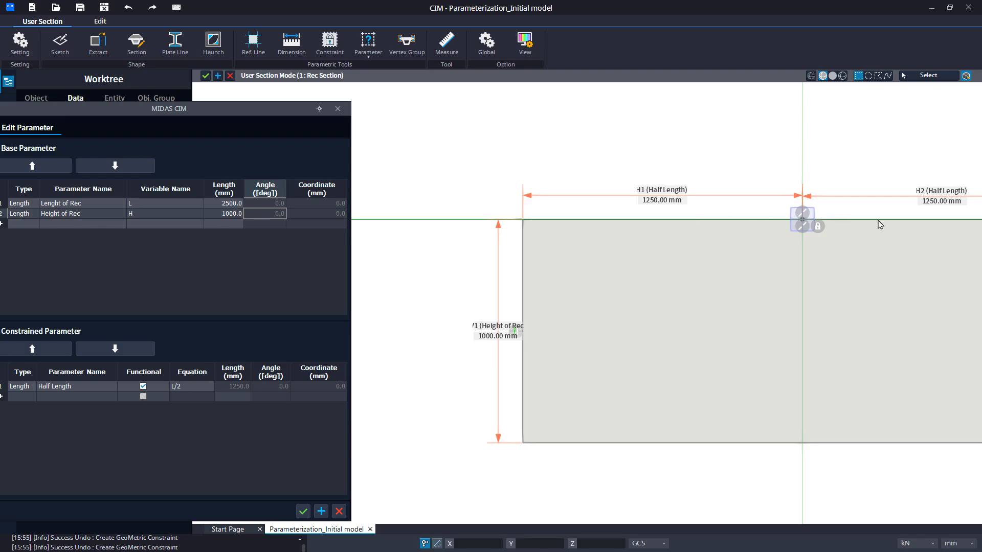
{"action": "left_click_drag", "start_coordinate": [252, 116], "coordinate": [287, 114]}
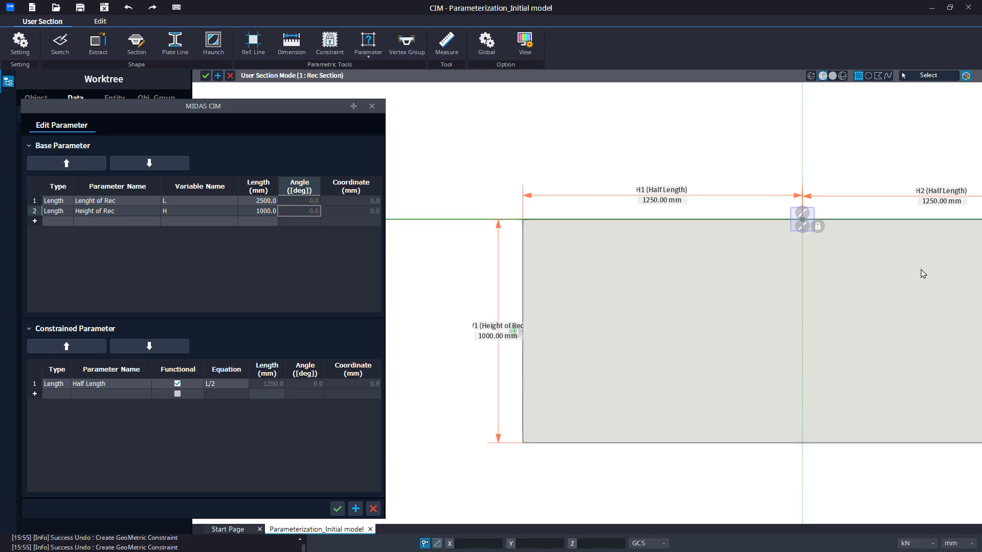
Set the Height of Rec base parameter to 500 mm.
{"action": "left_click_drag", "start_coordinate": [229, 113], "coordinate": [399, 101]}
{"action": "double_click", "coordinate": [423, 195]}
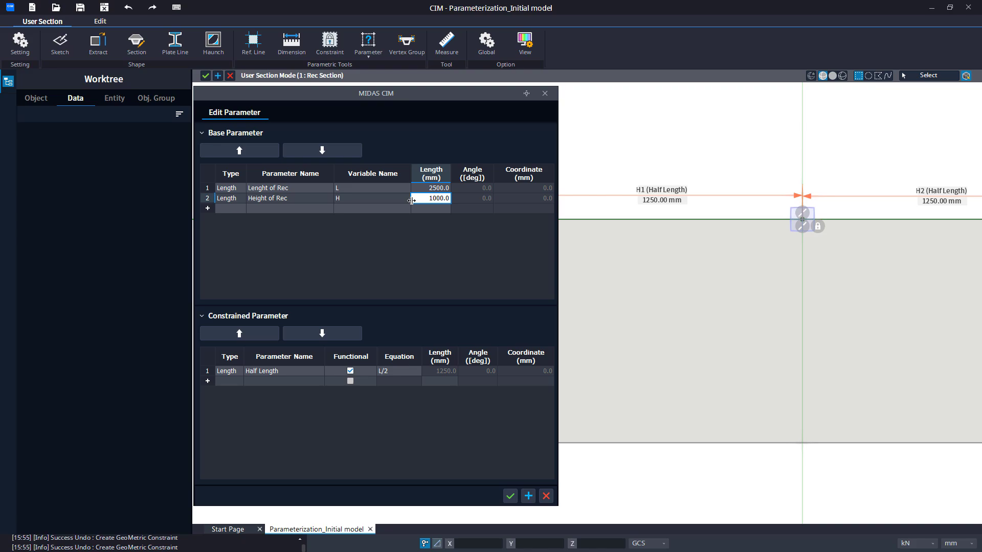
{"action": "type", "text": "500"}
{"action": "key", "text": "Up"}
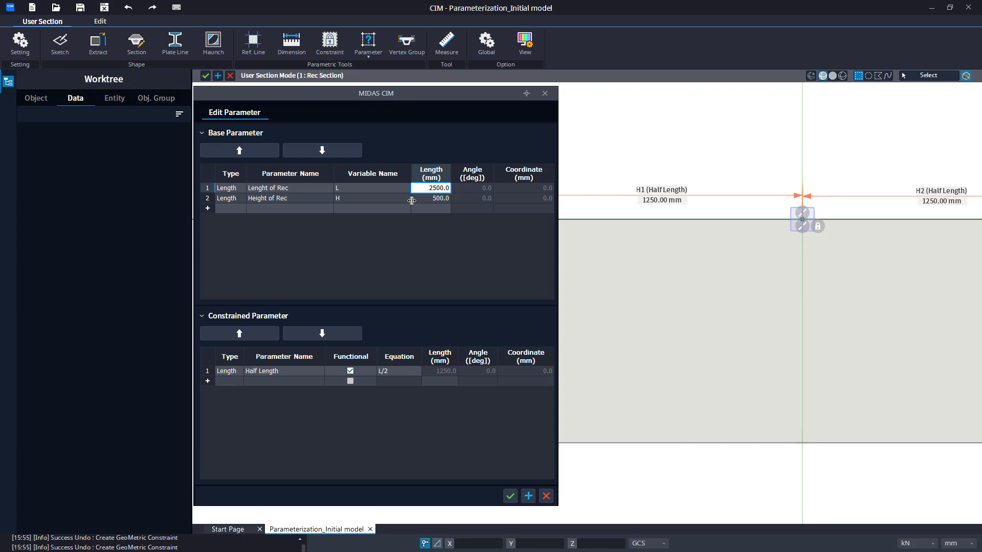
Set the Lenght of Rec base parameter to 1000 mm and confirm the parameter edits.
{"action": "key", "text": "BackSpace"}
{"action": "key", "text": "BackSpace"}
{"action": "key", "text": "BackSpace"}
{"action": "key", "text": "BackSpace"}
{"action": "key", "text": "BackSpace"}
{"action": "key", "text": "BackSpace"}
{"action": "type", "text": "1000"}
{"action": "key", "text": "Tab"}
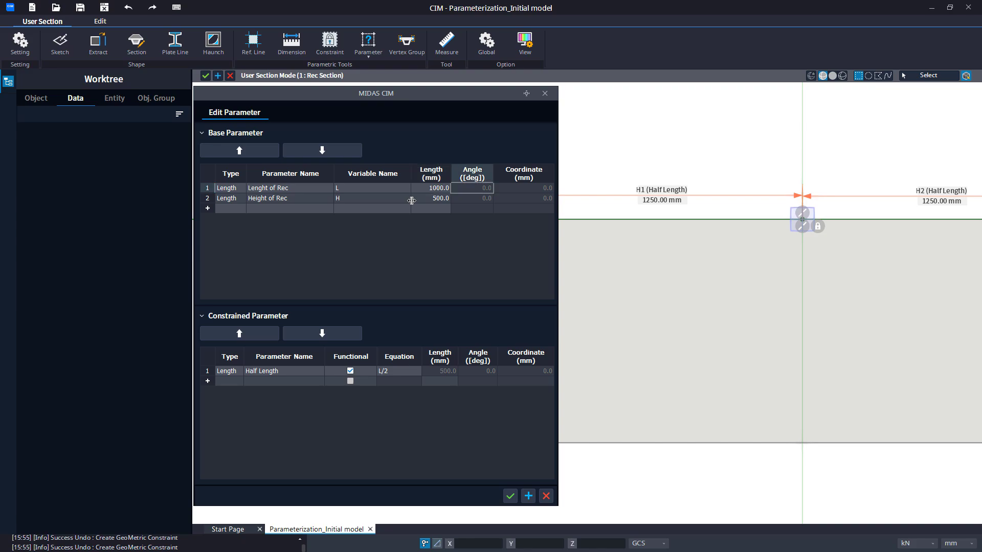
{"action": "left_click", "coordinate": [510, 496]}
{"action": "middle_click_drag", "start_coordinate": [636, 371], "coordinate": [504, 385]}
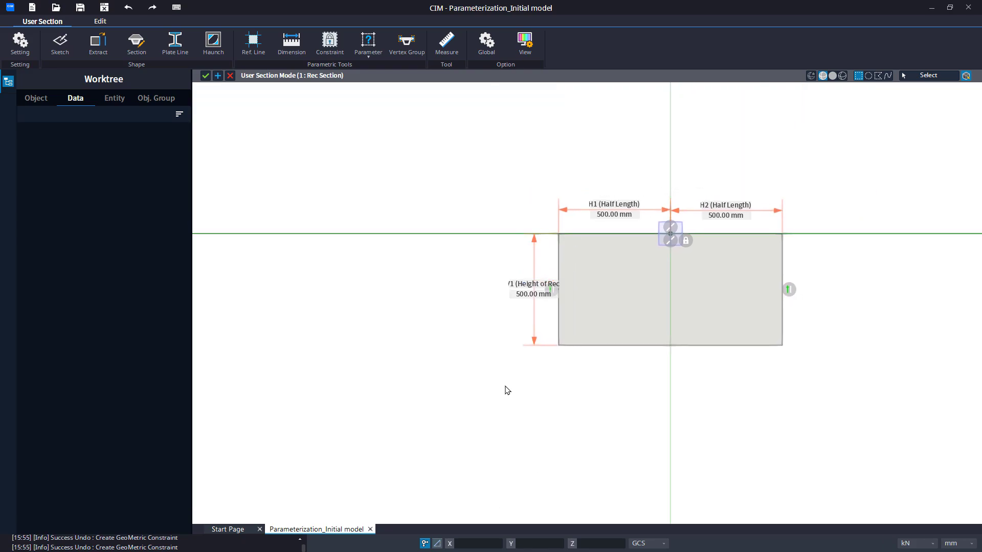
{"action": "scroll", "coordinate": [688, 405], "scroll_direction": "up", "scroll_amount": 1}
{"action": "scroll", "coordinate": [684, 406], "scroll_direction": "up", "scroll_amount": 6}
{"action": "middle_click_drag", "start_coordinate": [681, 359], "coordinate": [666, 529]}
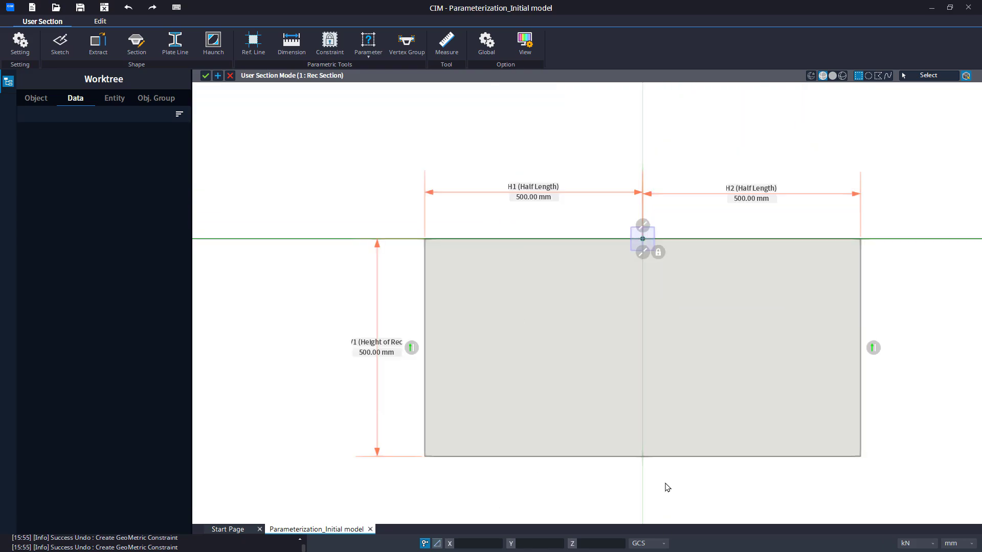
{"action": "middle_click_drag", "start_coordinate": [665, 487], "coordinate": [636, 486]}
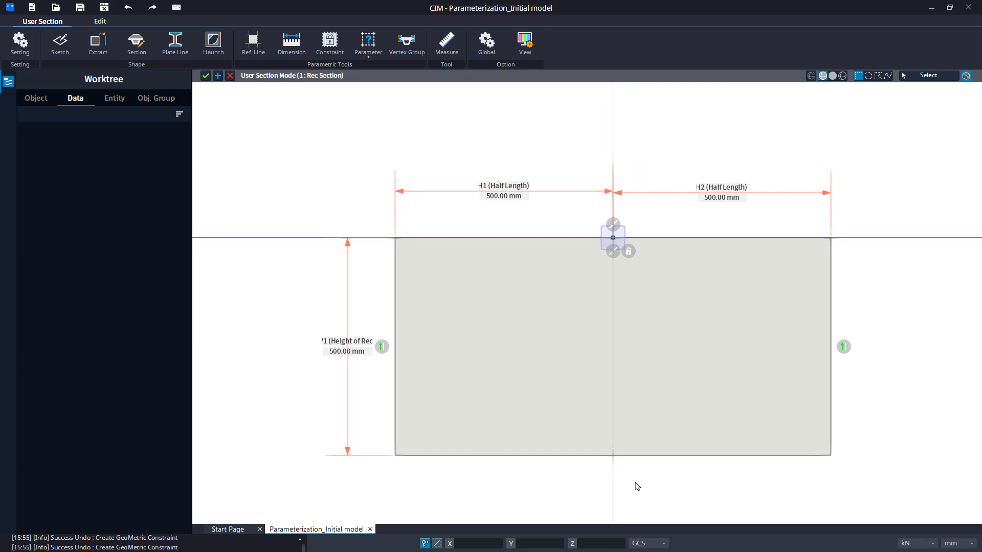